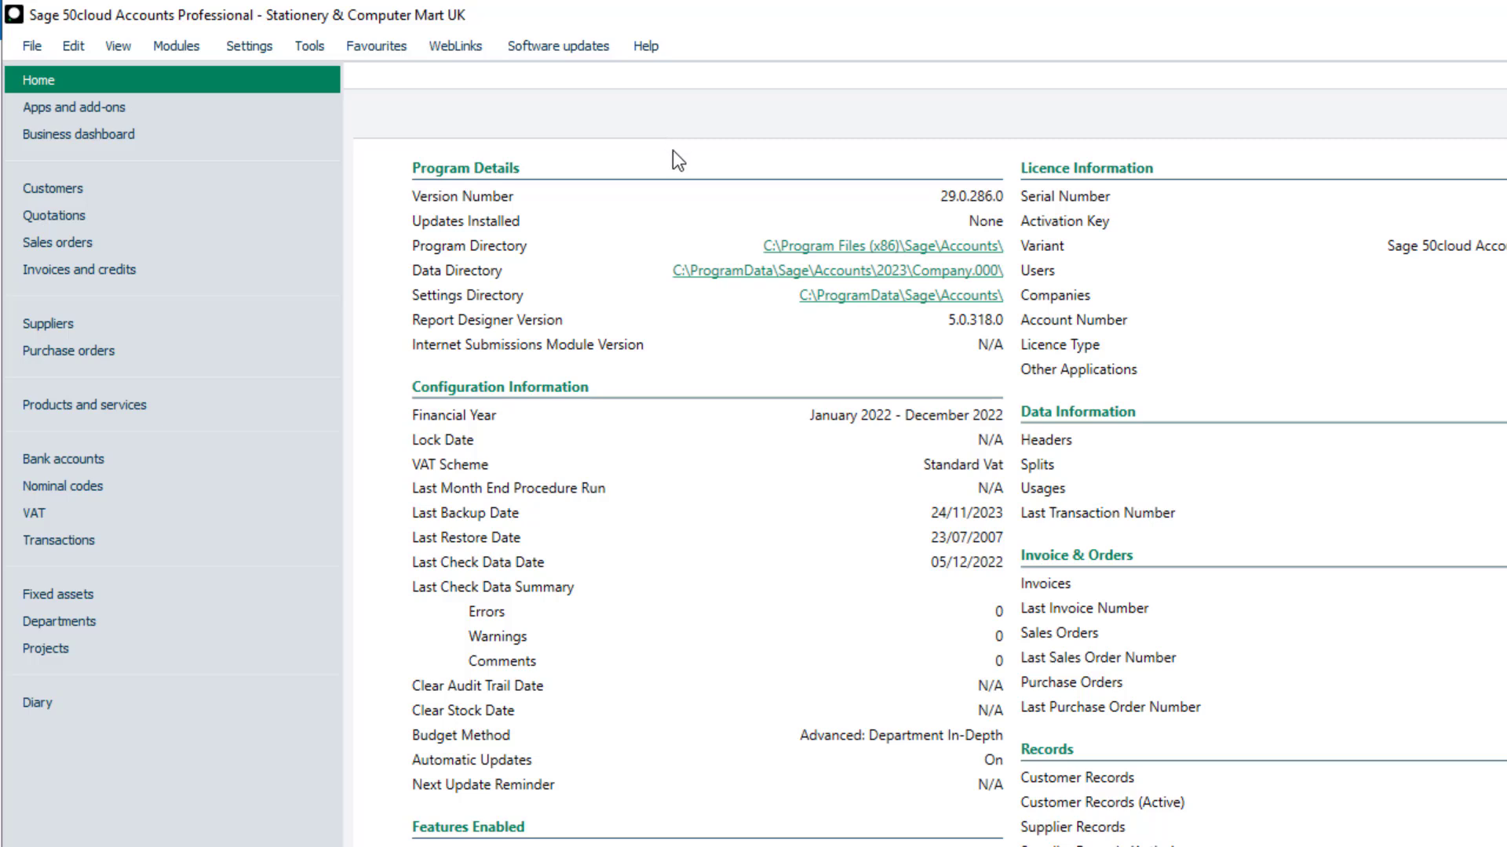
- Open the Audit Trail Transaction FULL template from the Import Templates folder in the Sage Accounts program directory
left_click(806, 252)
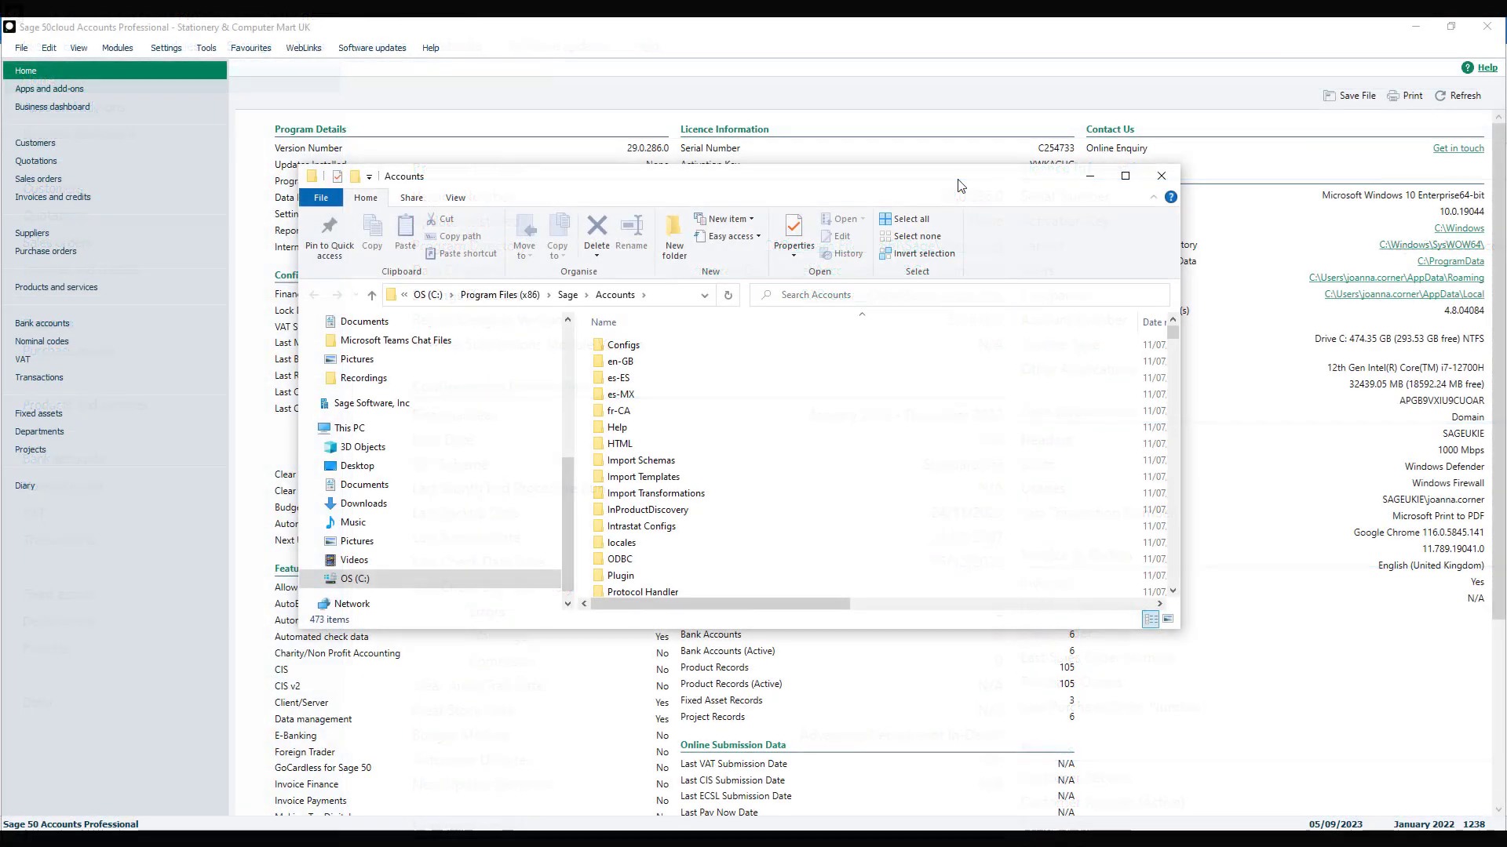
left_click(888, 484)
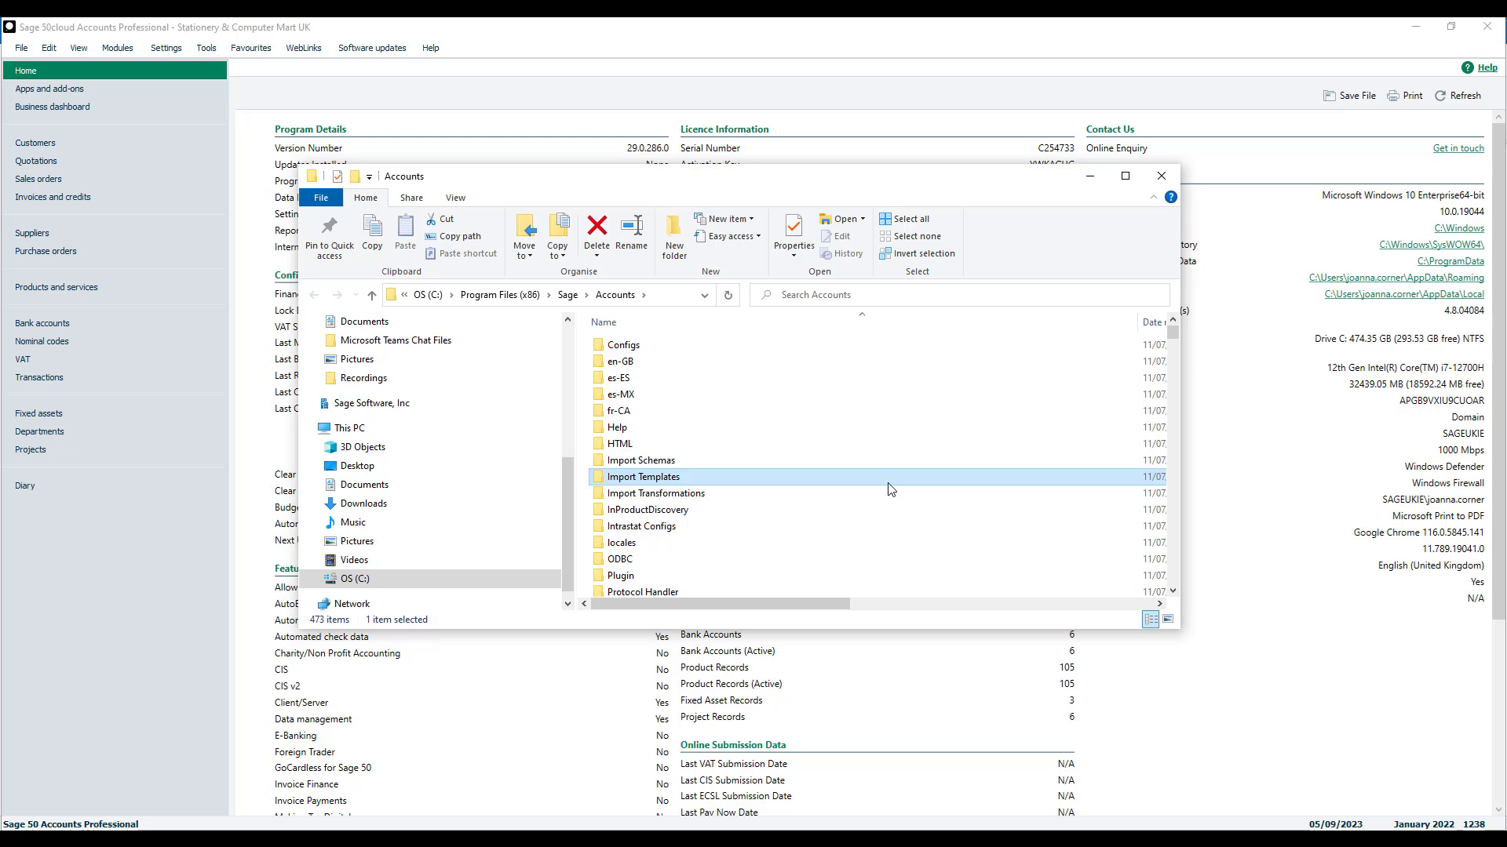
double_click(888, 489)
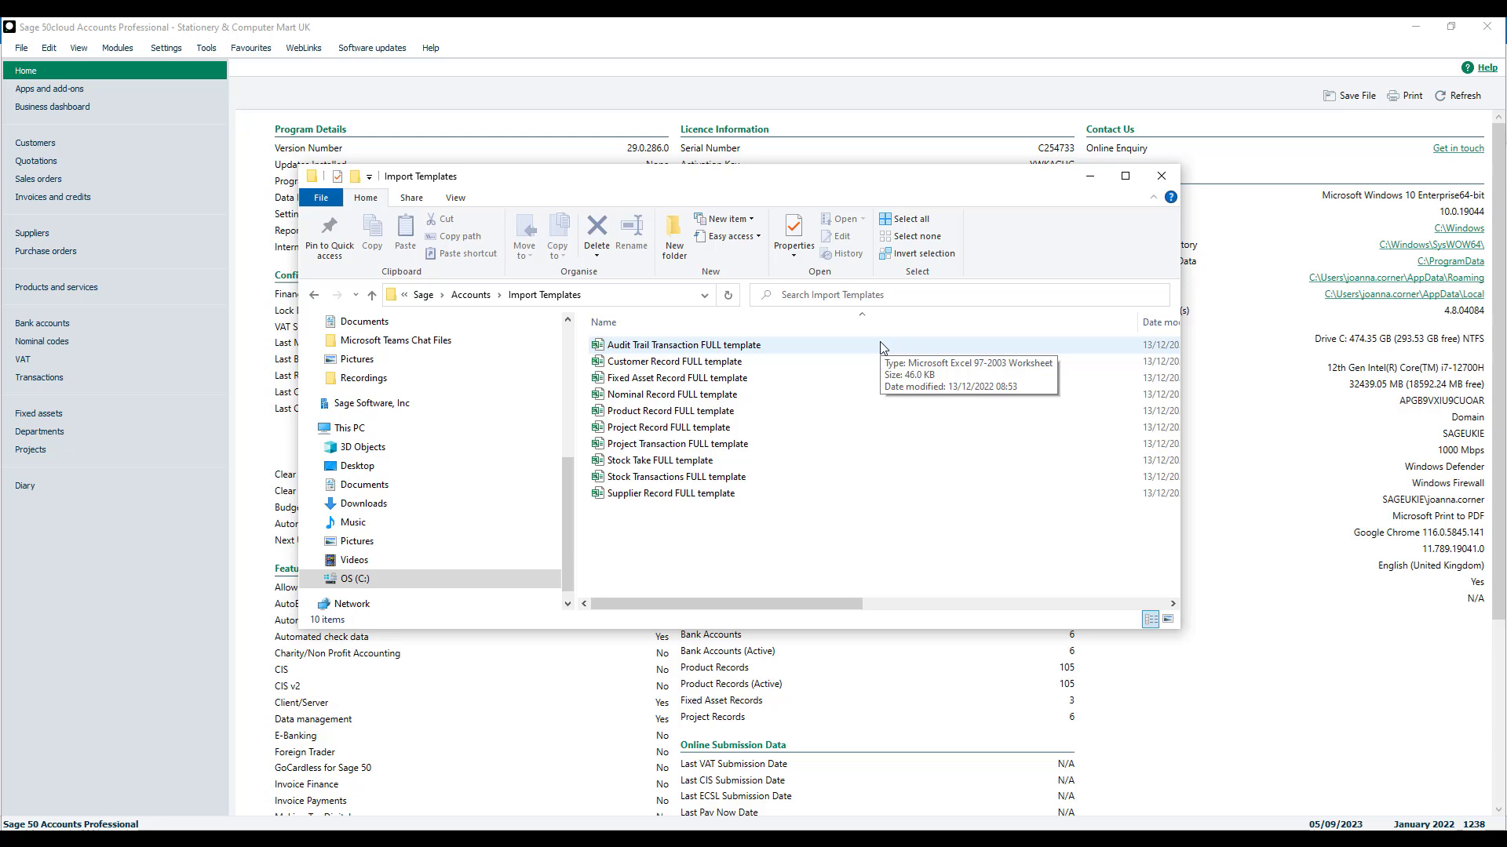
double_click(879, 343)
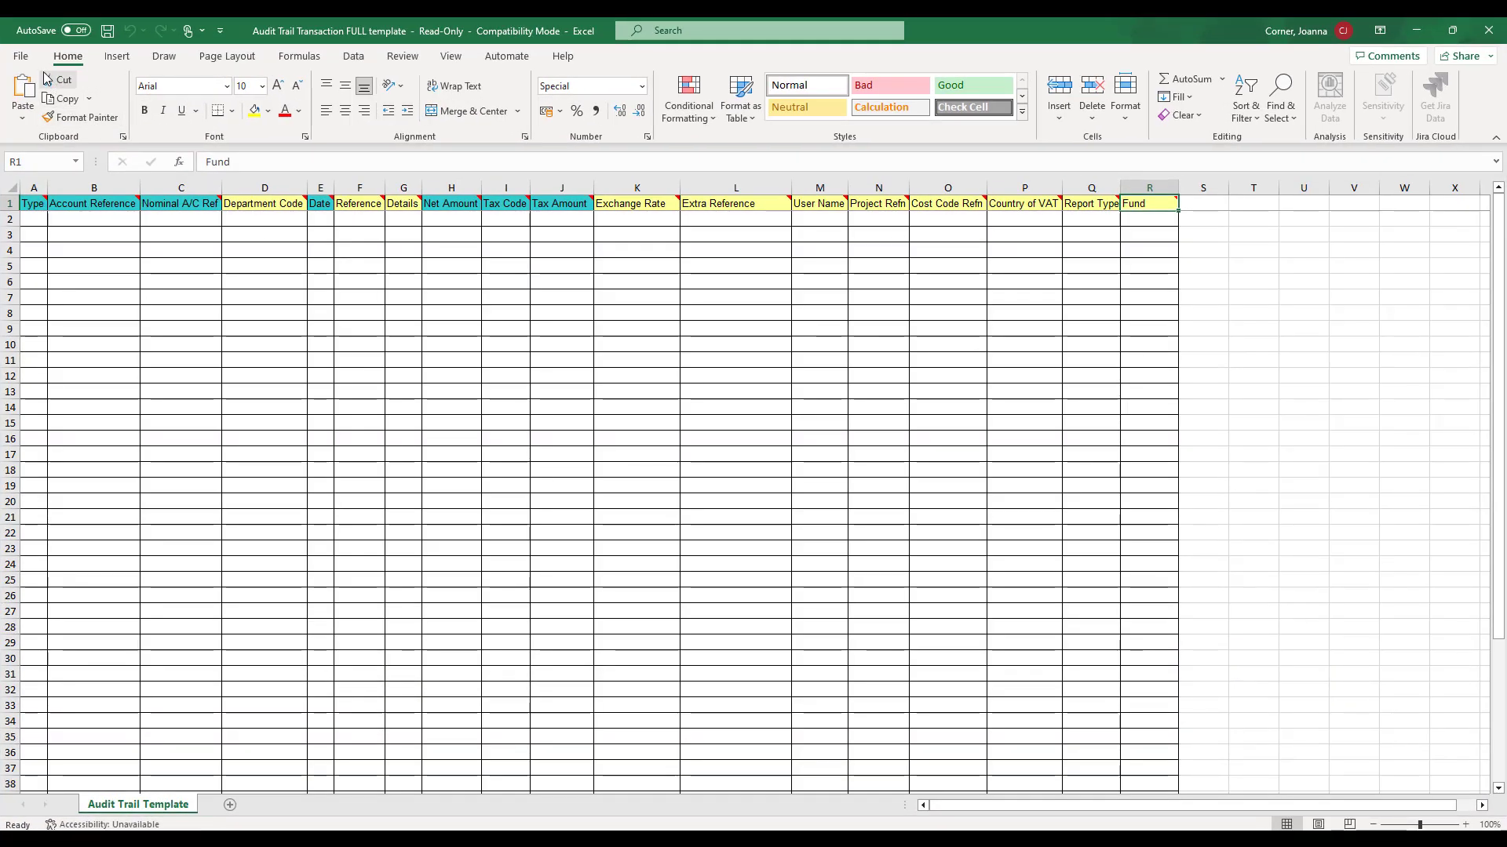
- Save the template to the Desktop as "Copy of Audit Trail Transaction FULL template" in Excel 97-2003 Workbook format
left_click(22, 56)
left_click(49, 268)
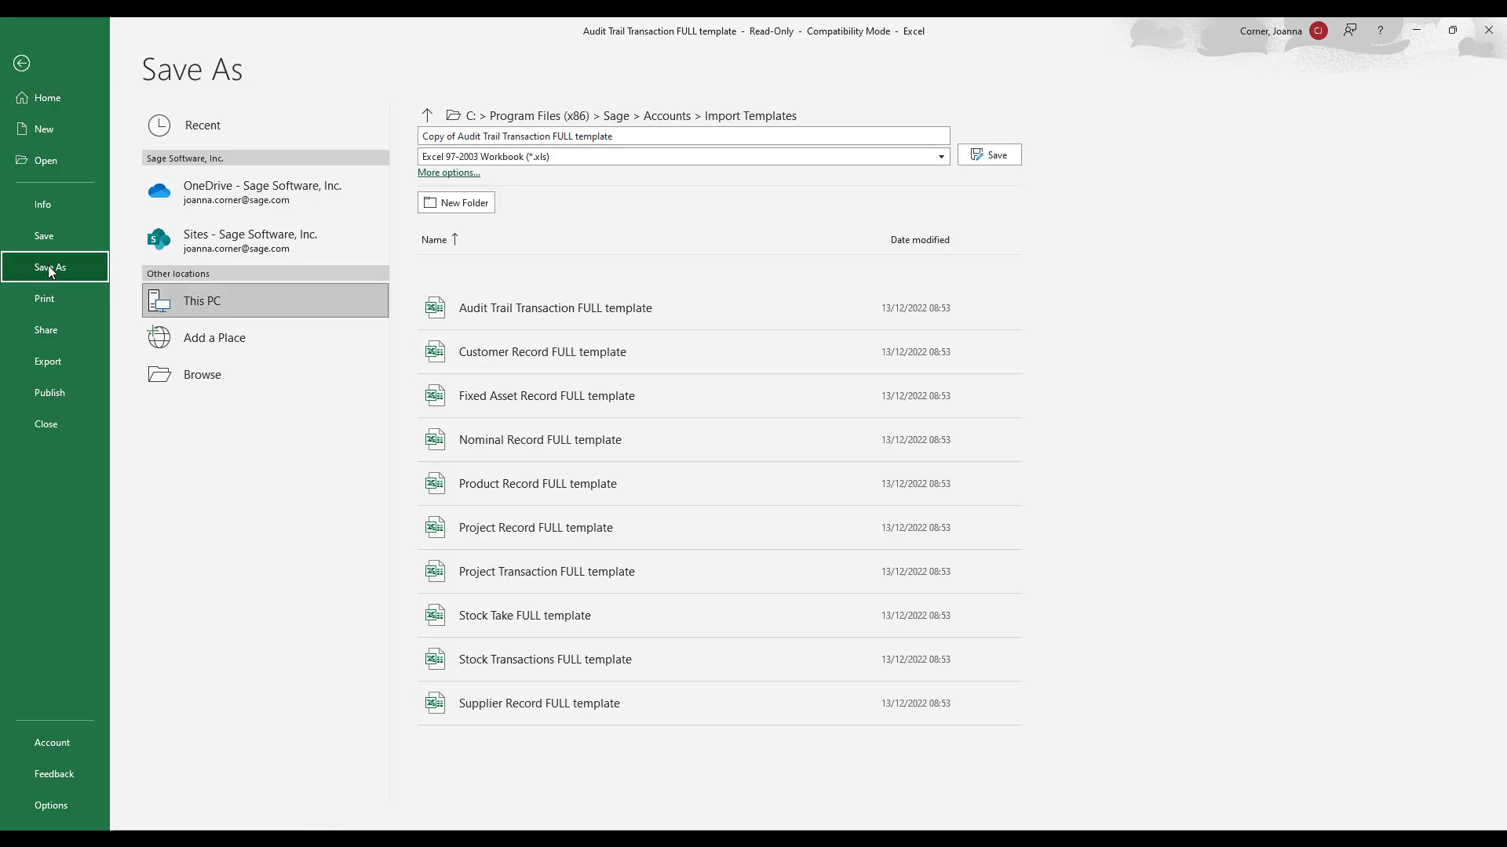
left_click(274, 369)
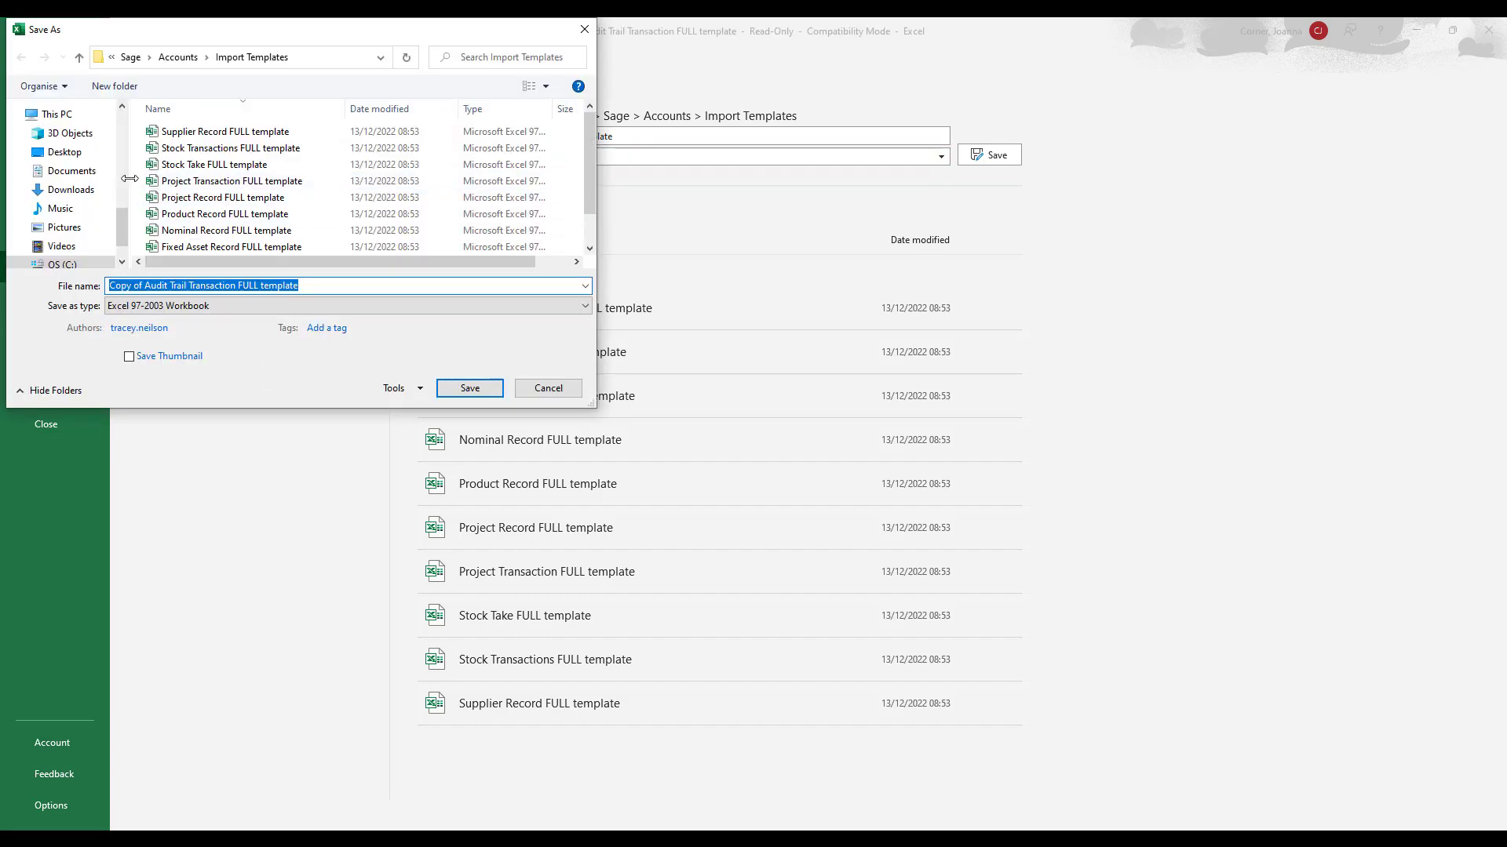
left_click(64, 151)
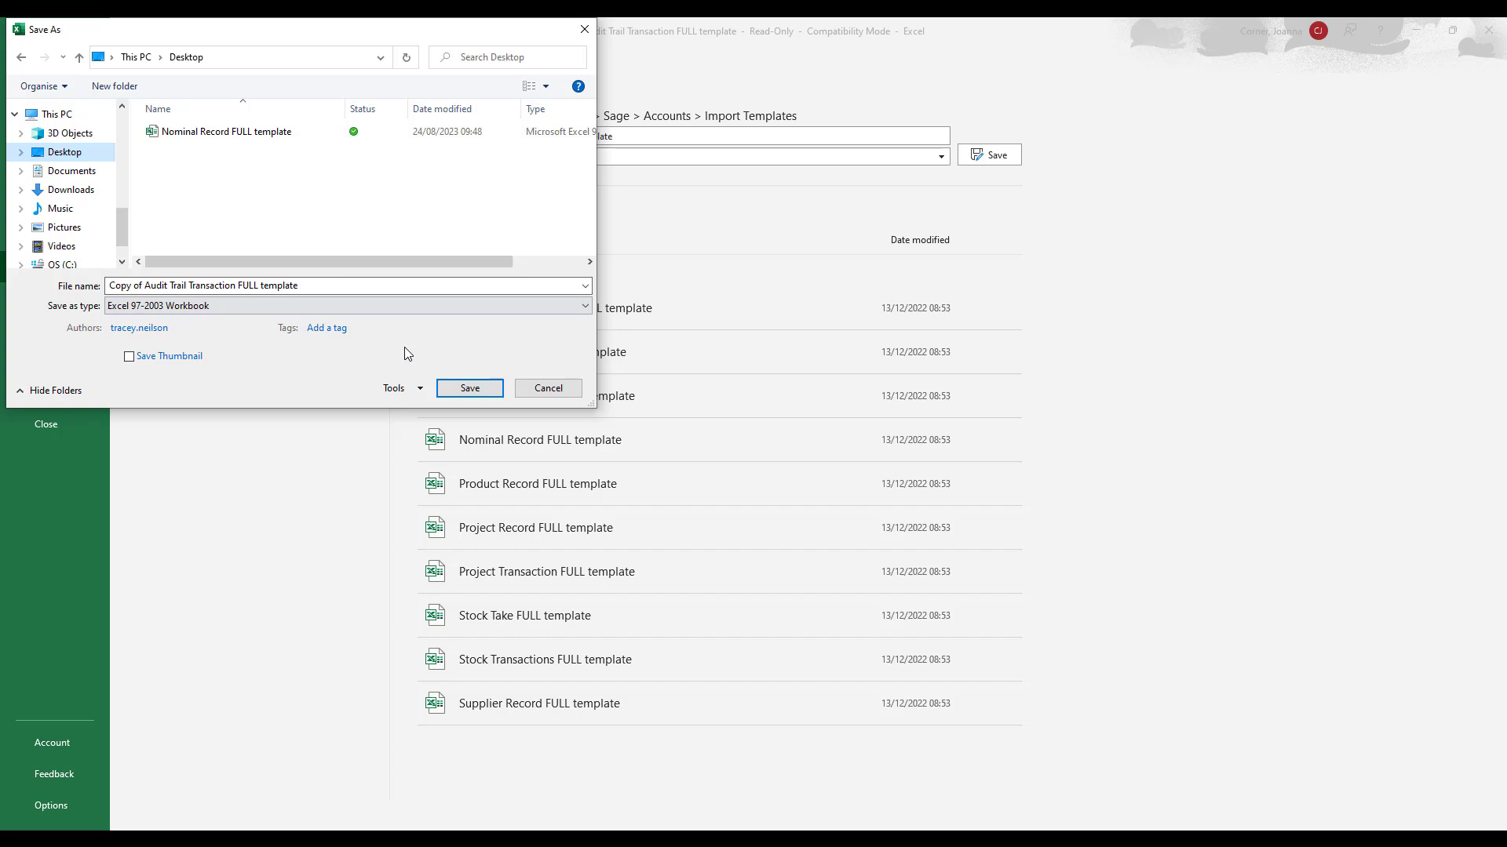
left_click(470, 388)
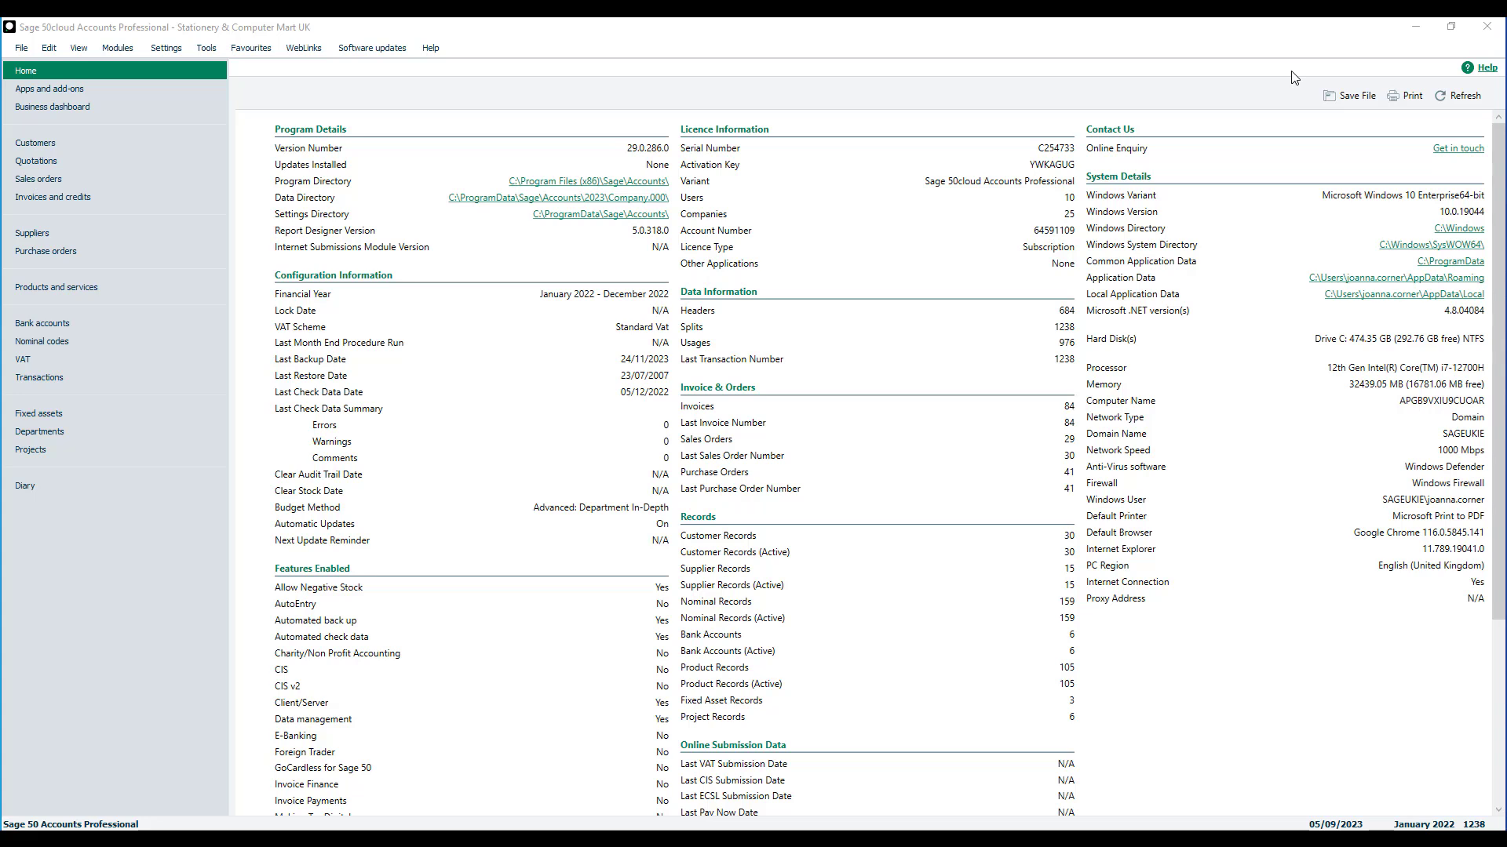
- Exit Sage 50 Accounts without backing up and open the desktop copy of the audit trail template in Excel at cell A2
left_click(1488, 28)
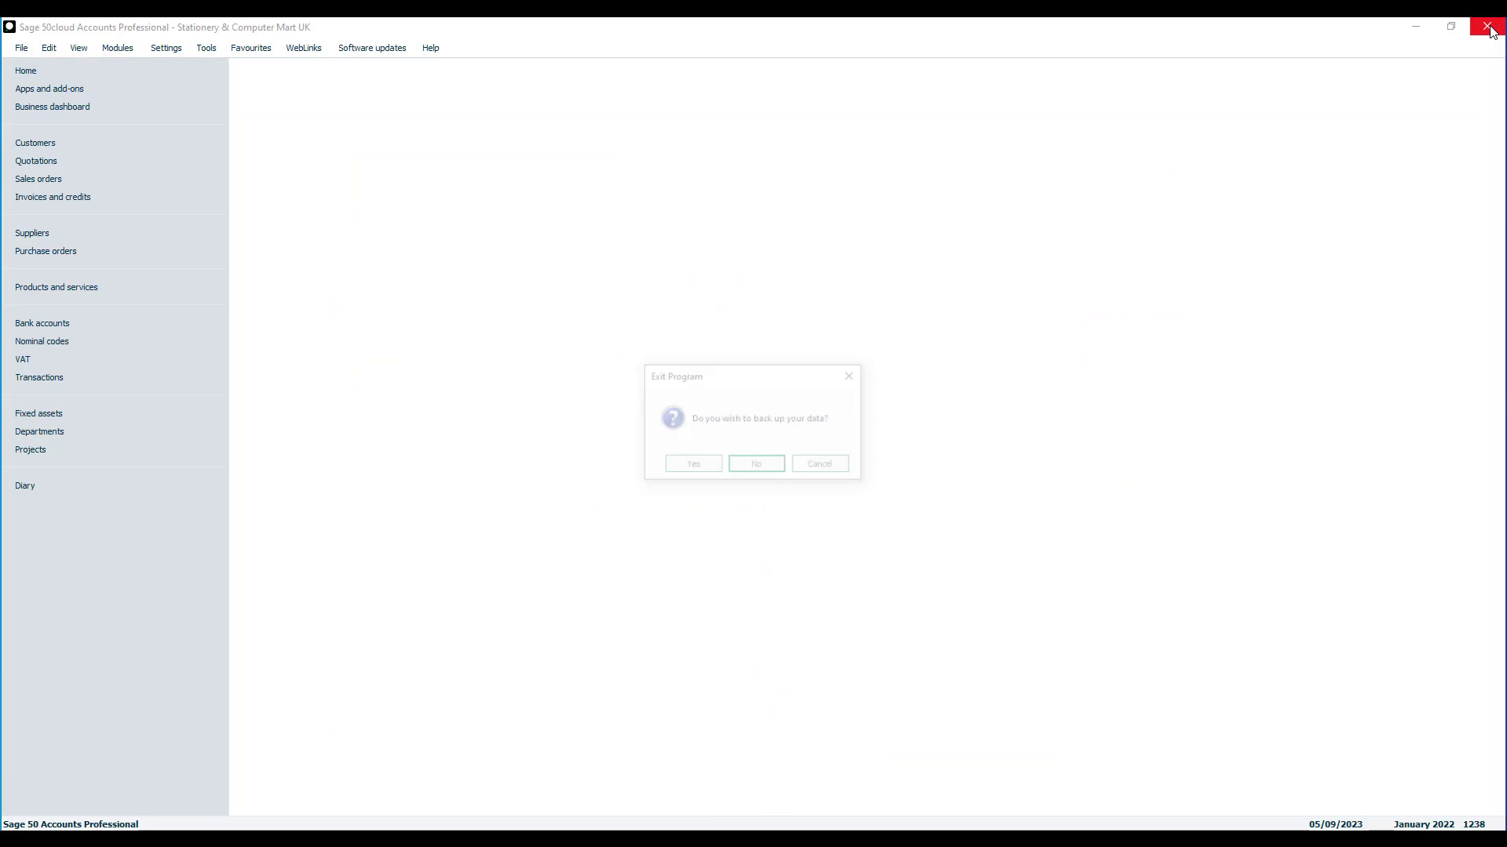
left_click(774, 471)
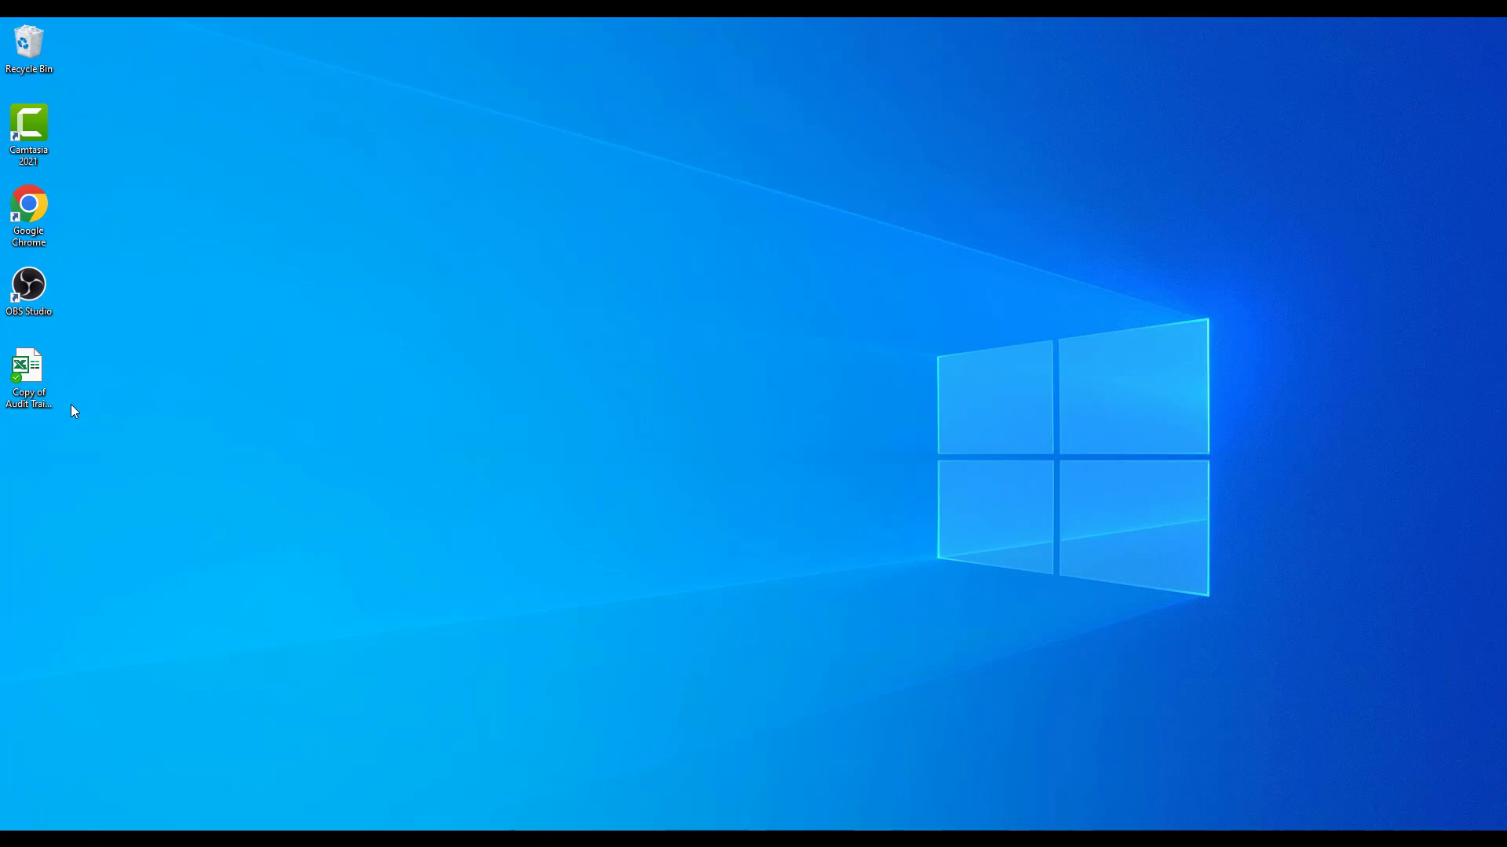
left_click(25, 400)
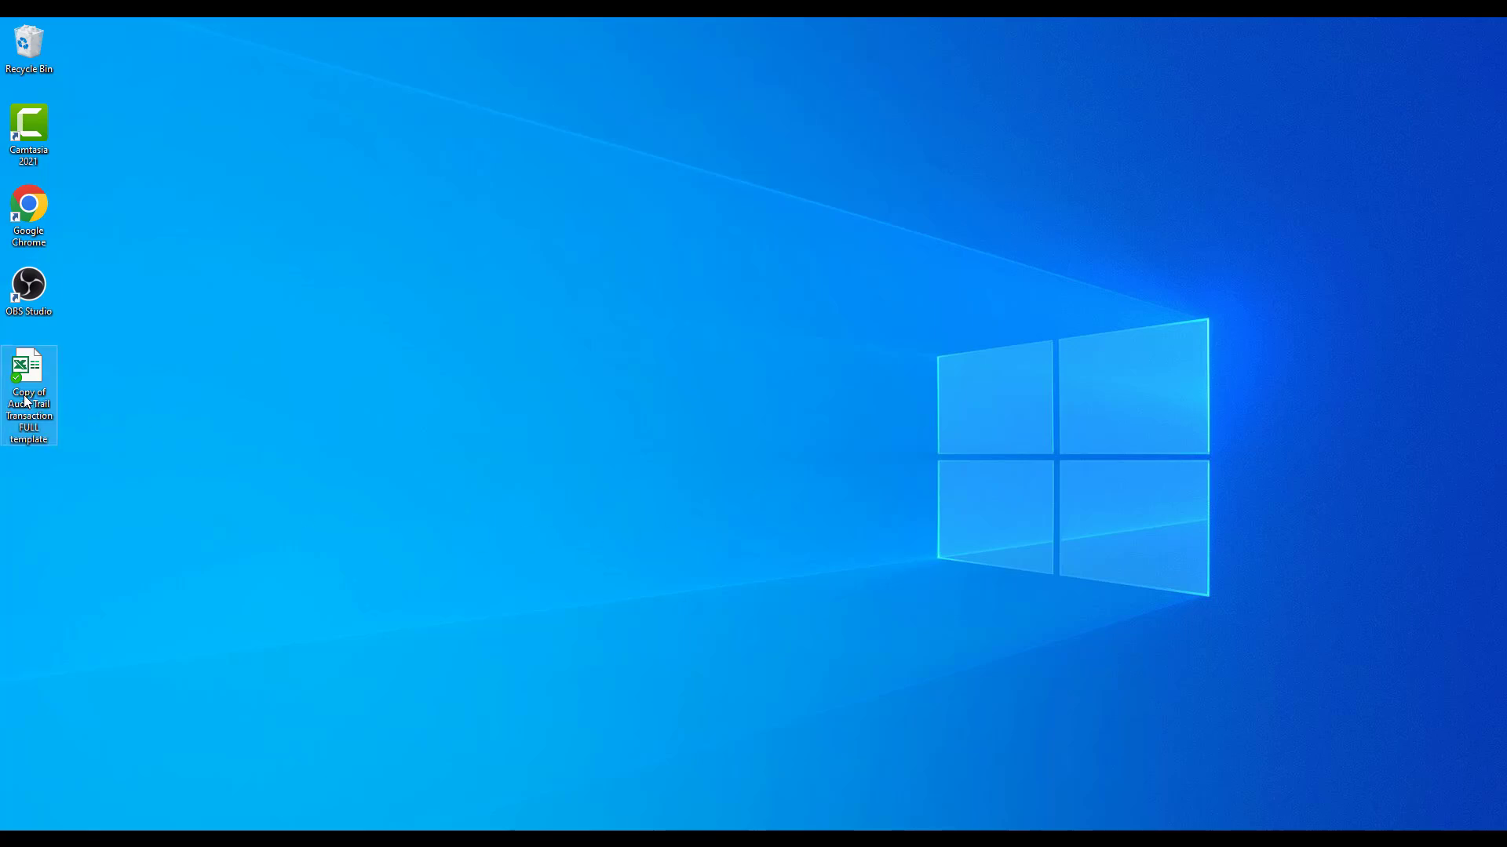
double_click(25, 400)
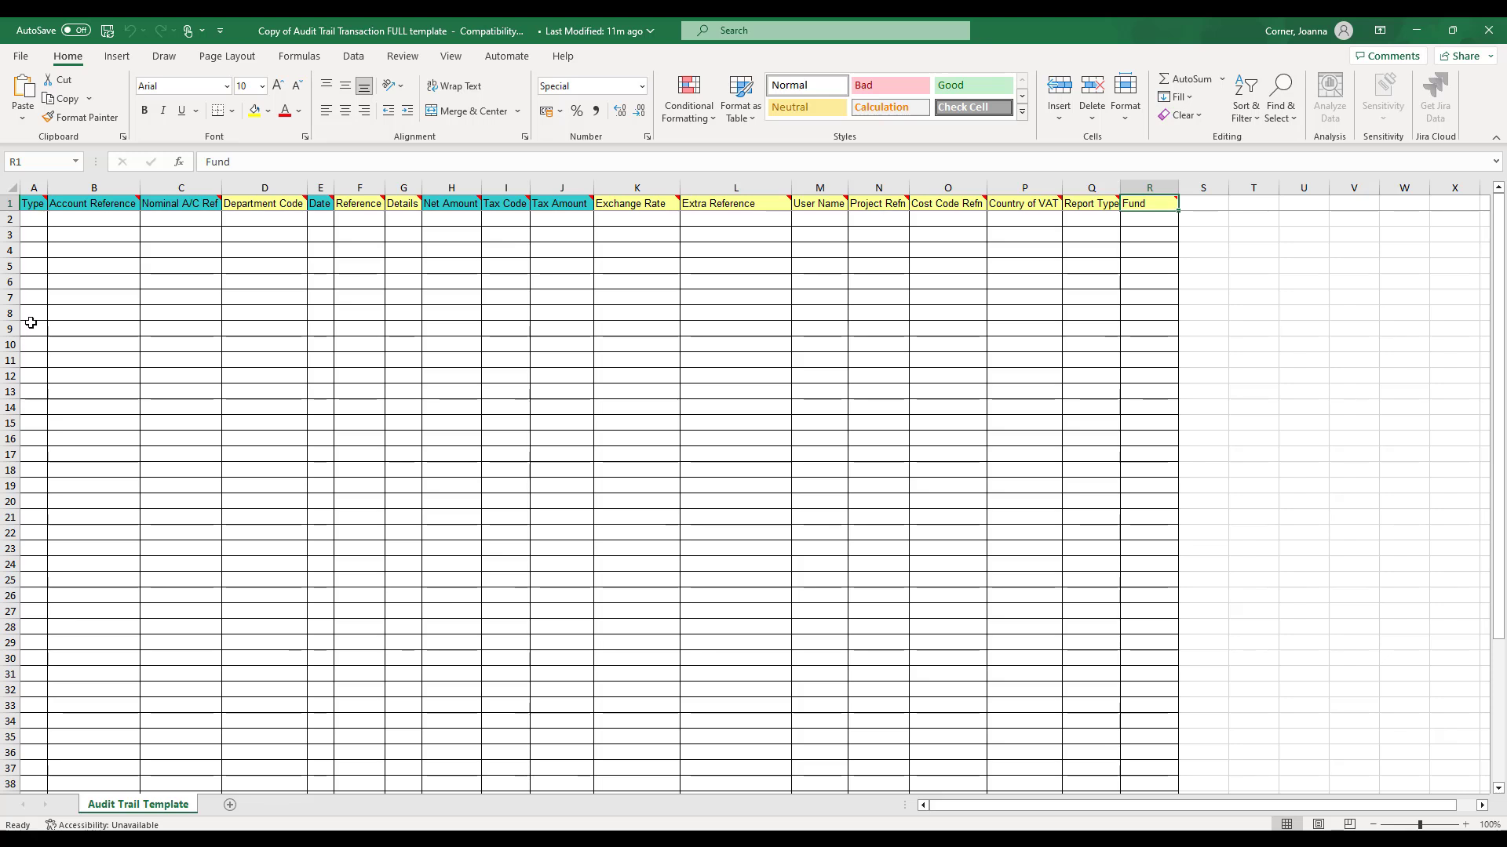
mouse_move(46, 199)
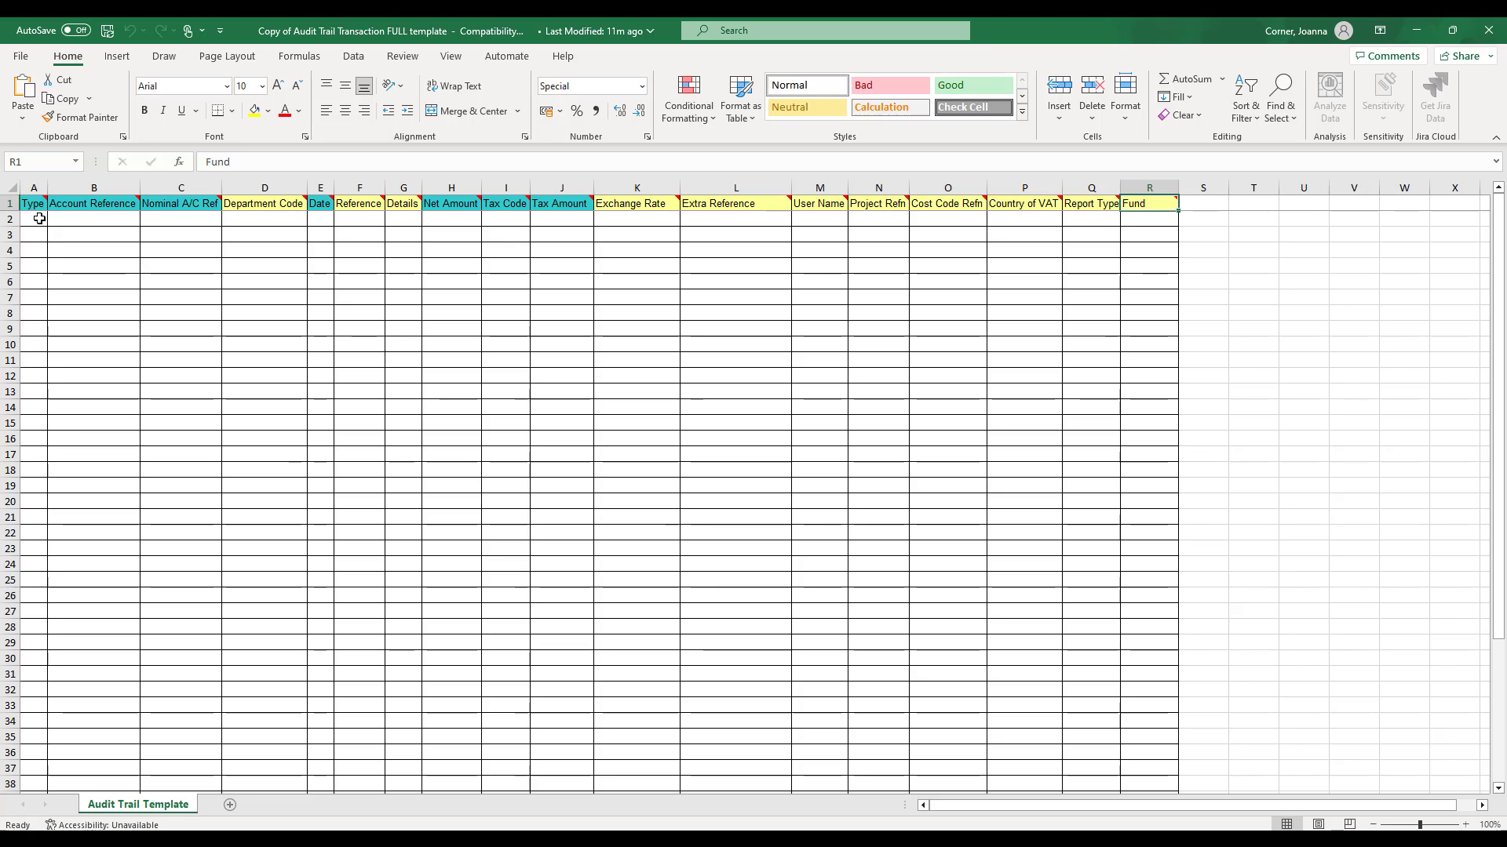
left_click(39, 219)
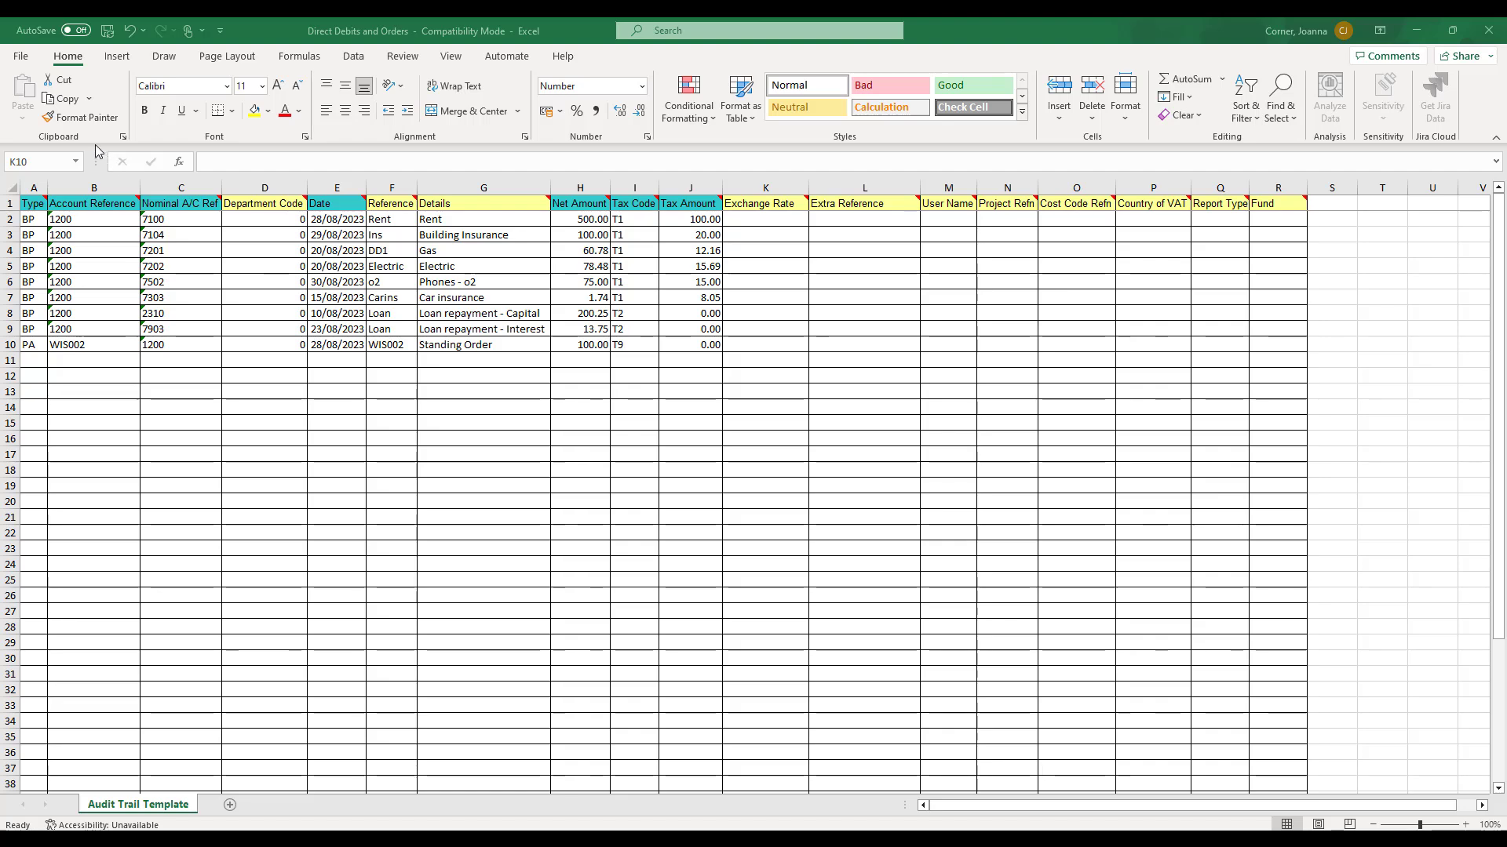
- Save the Direct Debits and Orders workbook and close Excel
left_click(28, 60)
left_click(27, 59)
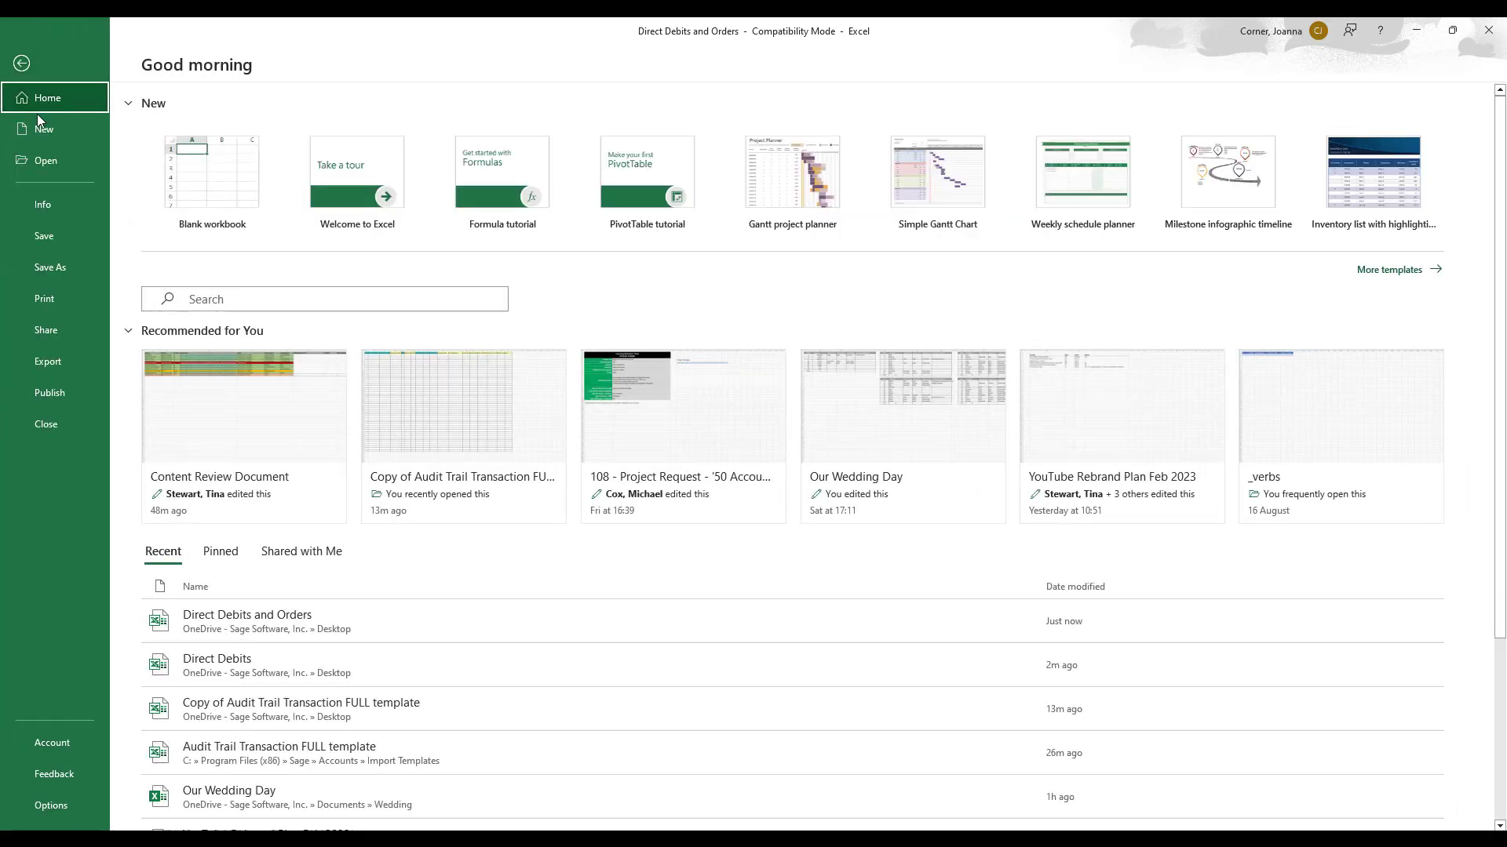
left_click(46, 236)
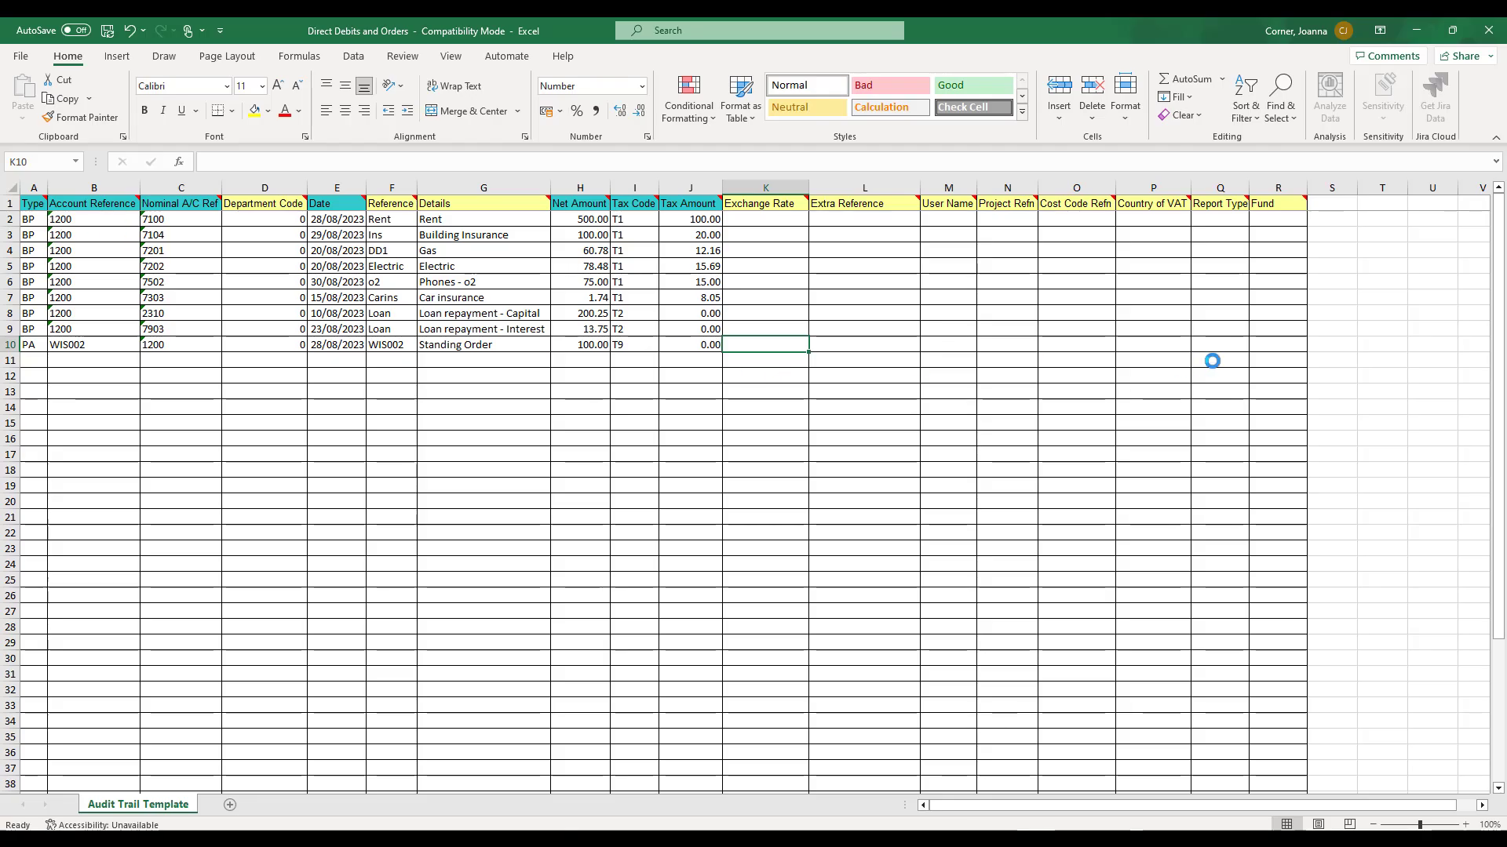
left_click(1488, 32)
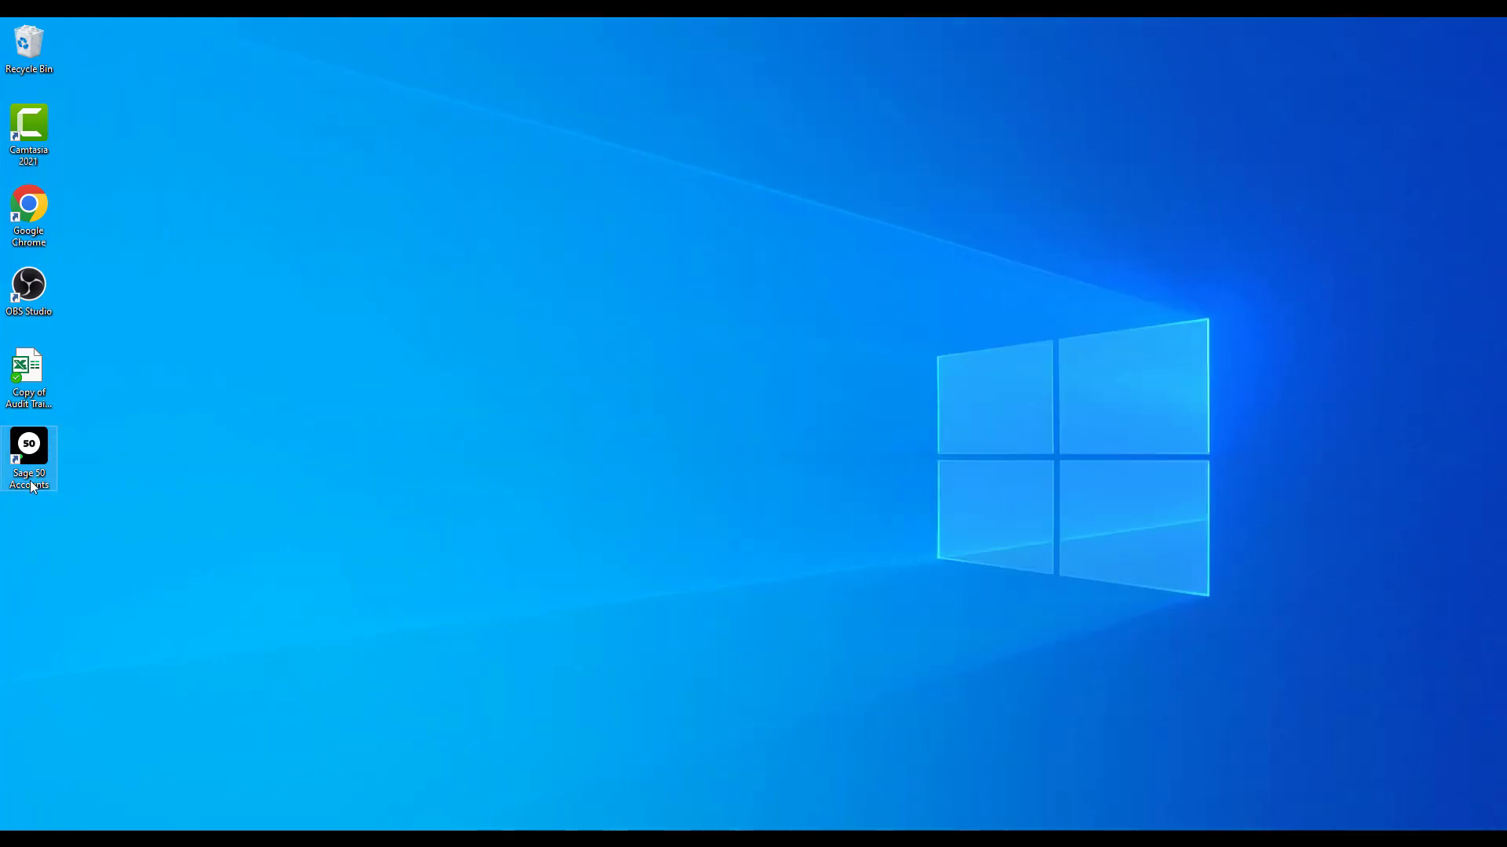
- Open the Stationery & Computer Mart company in Sage 50 Accounts, entering the logon password and declining to process recurring entries
double_click(32, 487)
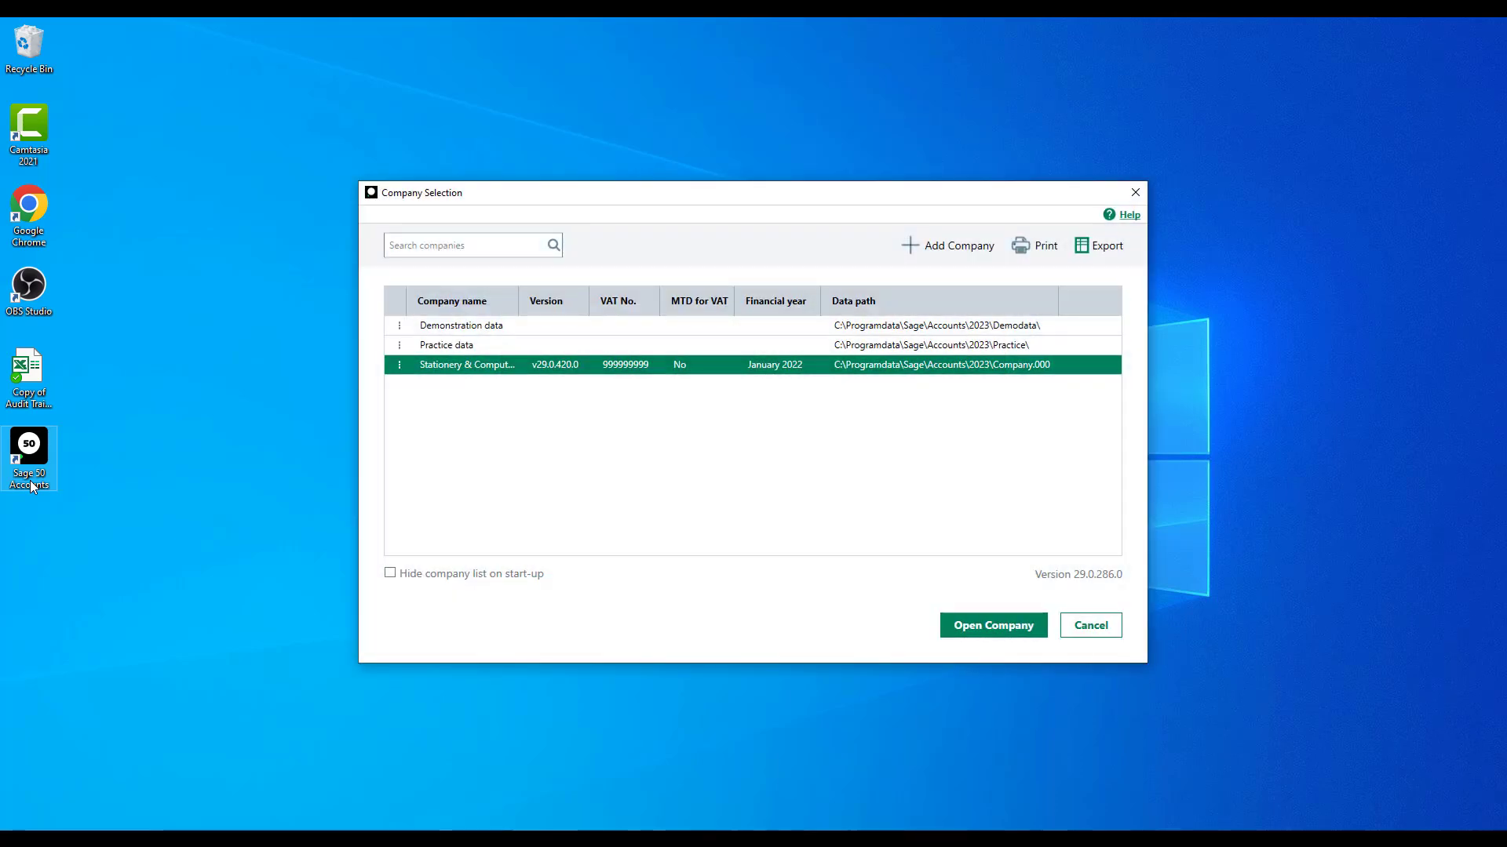
left_click(973, 635)
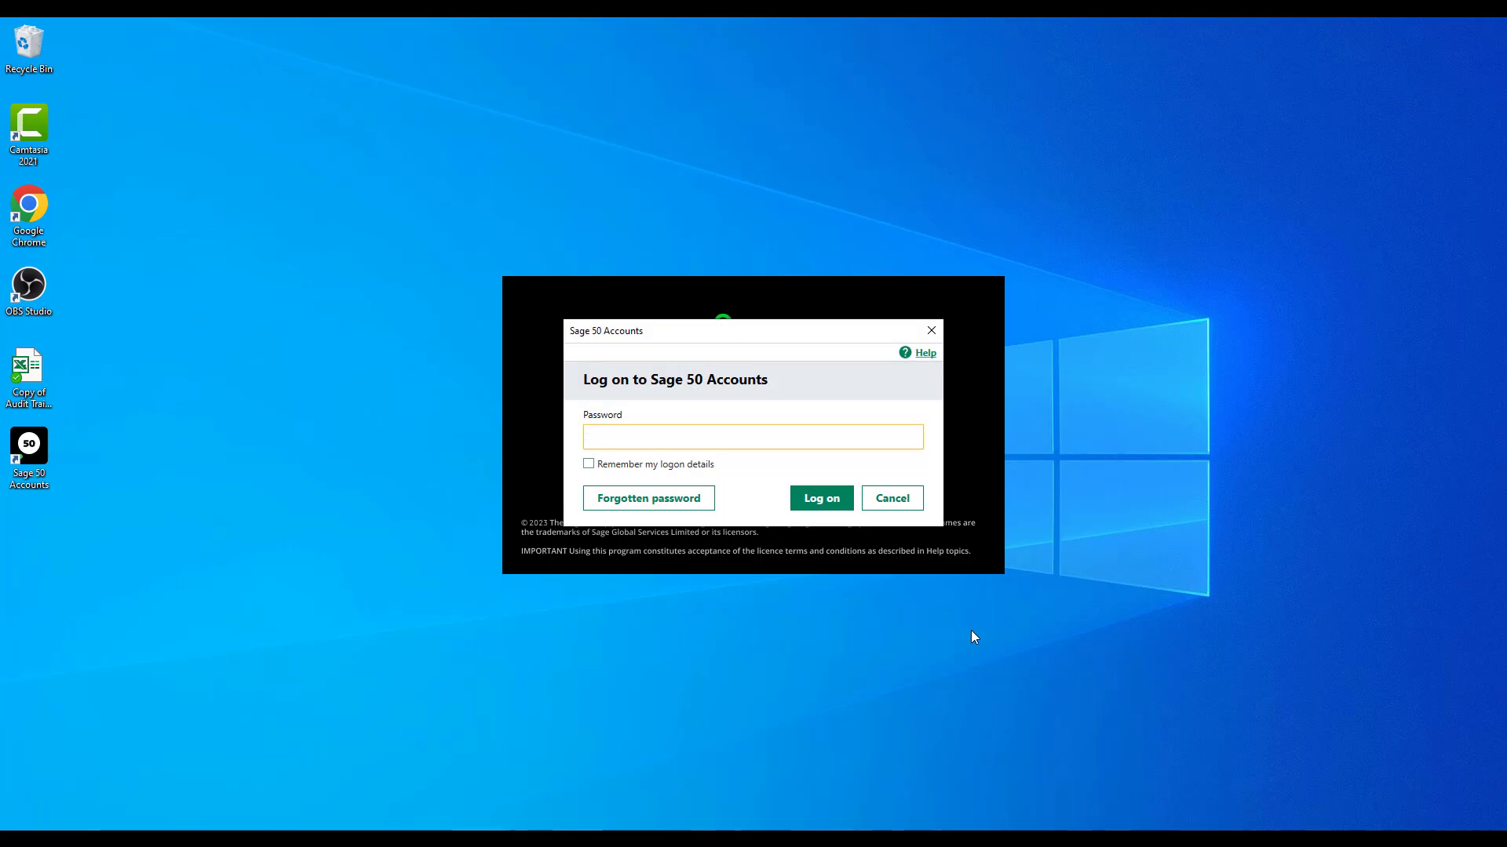
type("1")
left_click(815, 500)
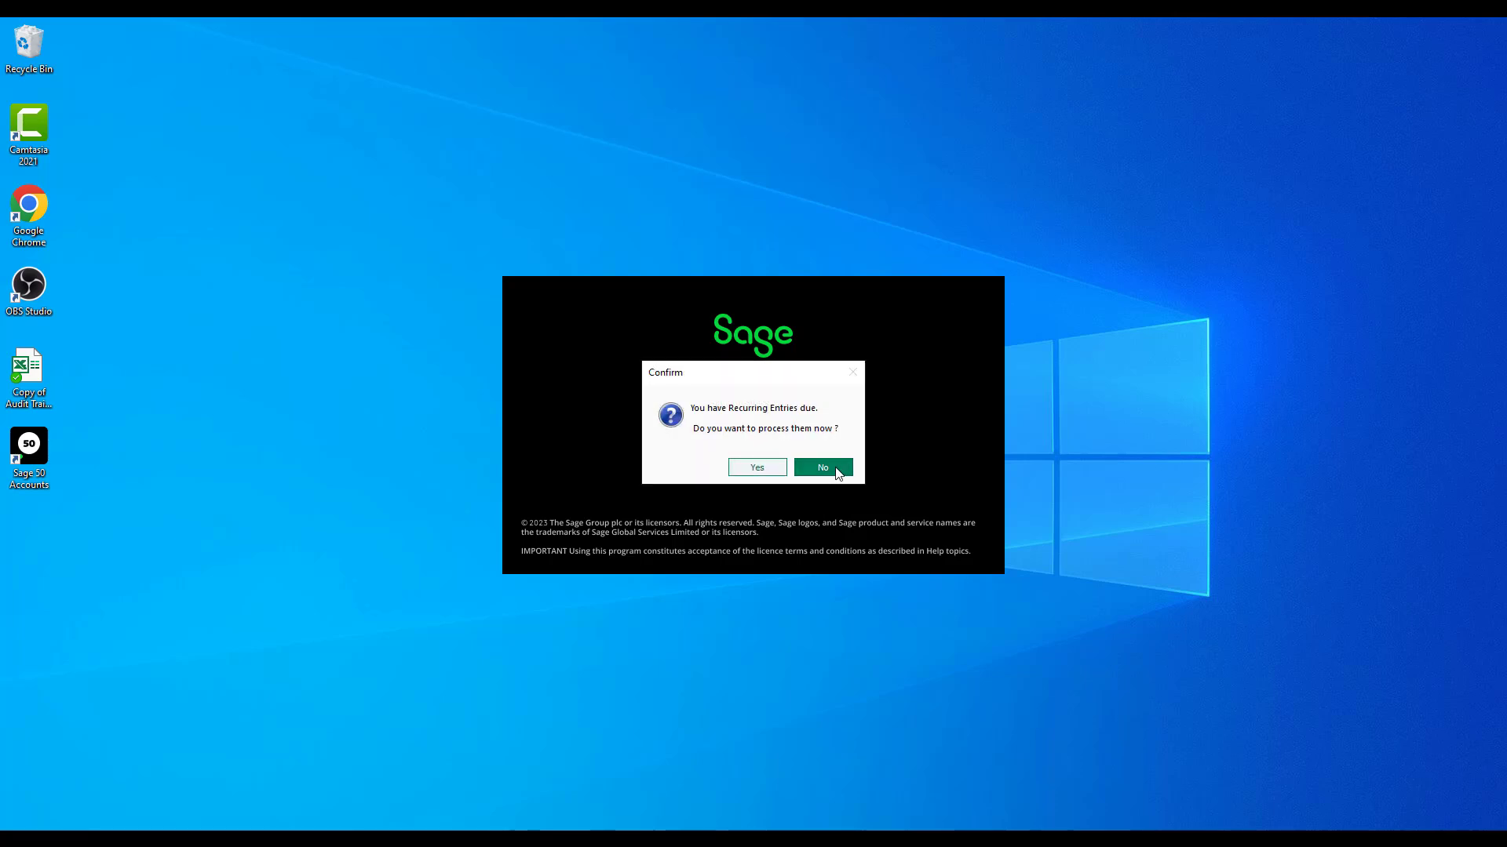
left_click(835, 466)
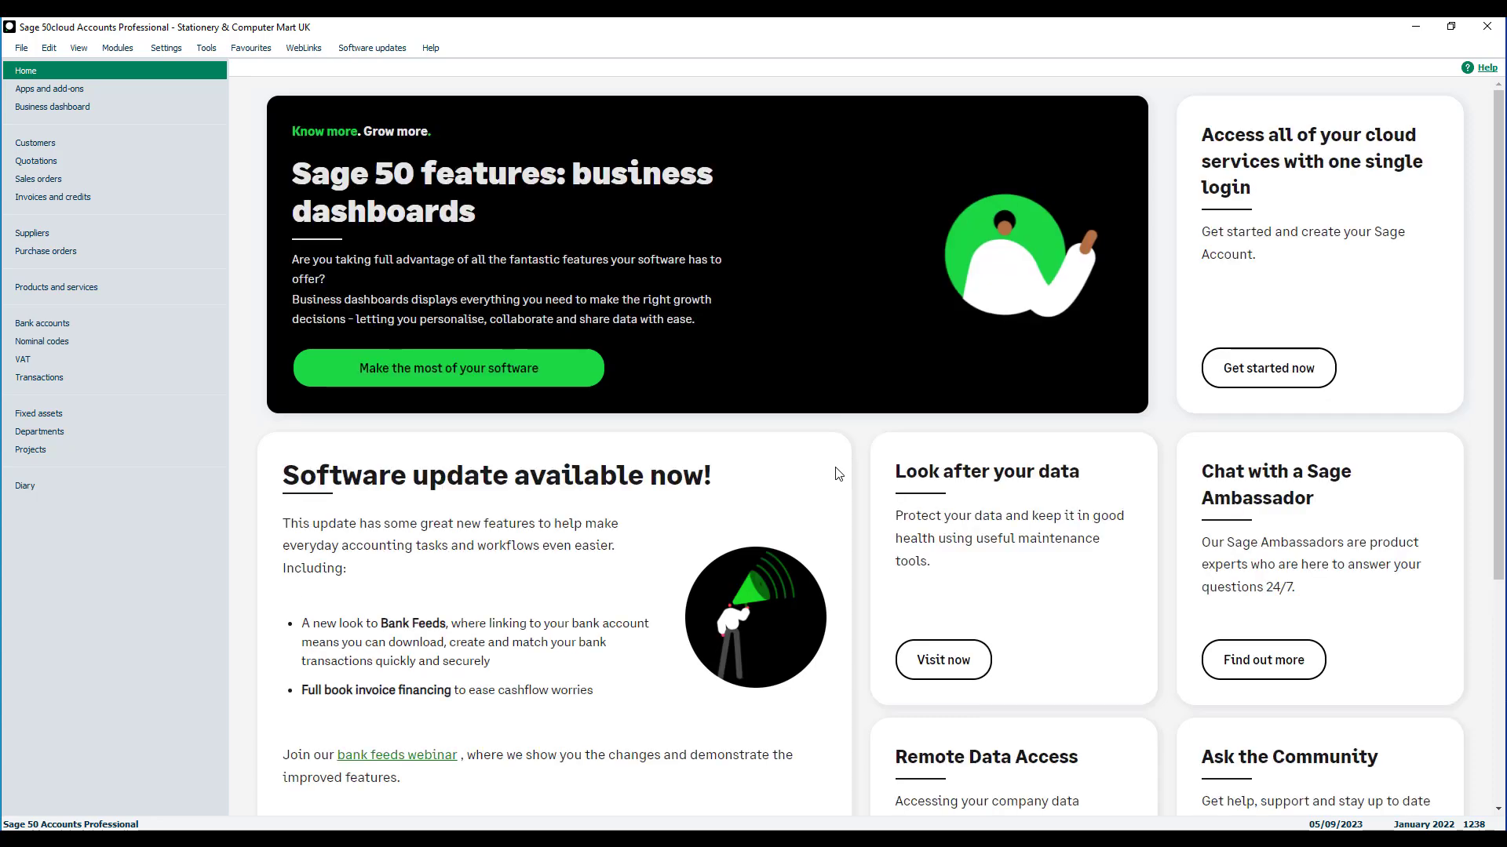
- Display the transactions list and start a data import, agreeing to close all other open windows
left_click(196, 379)
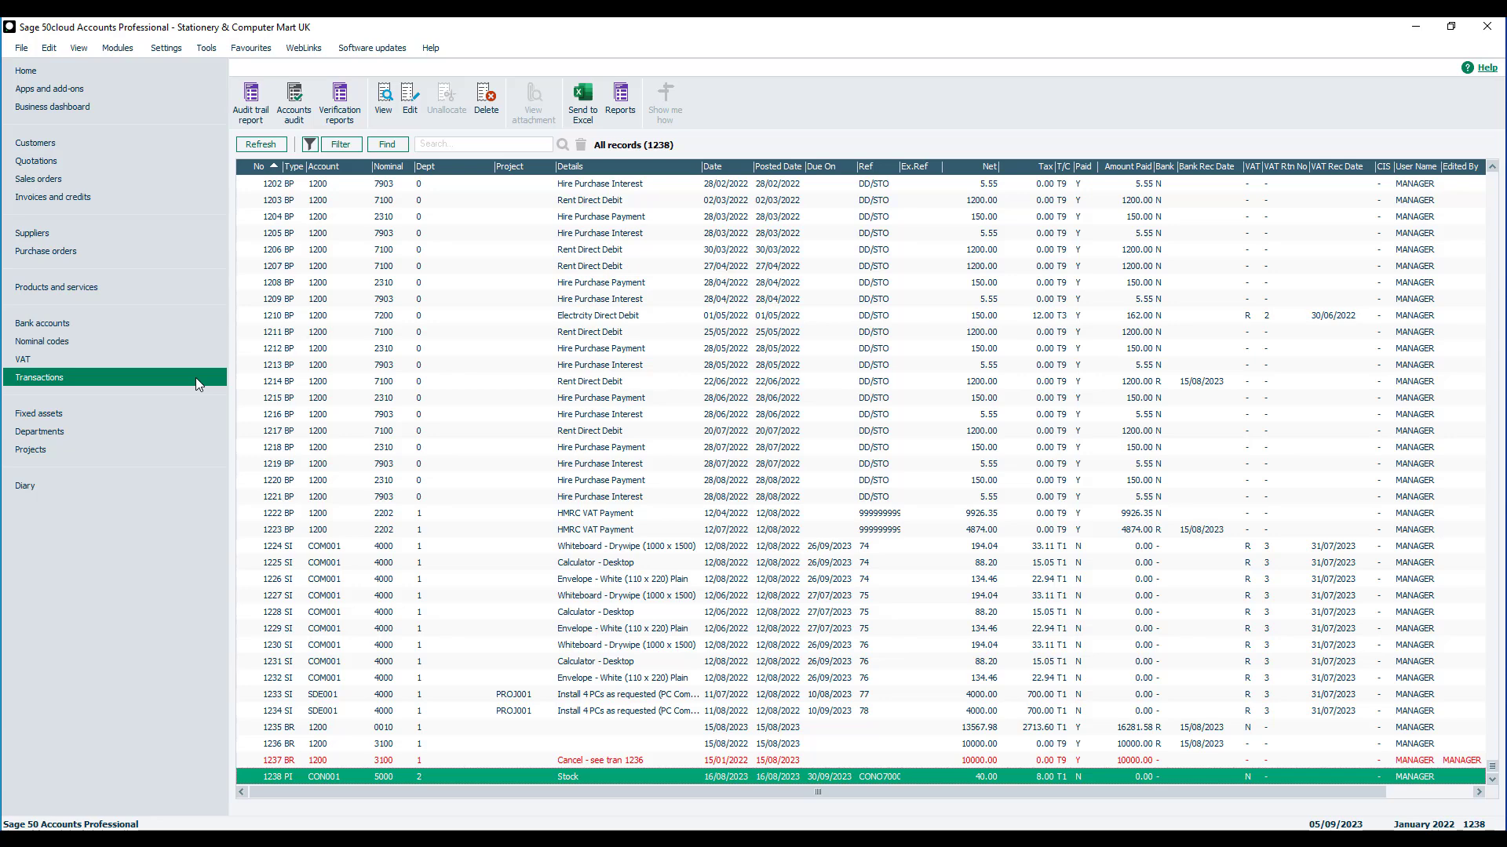
left_click(21, 48)
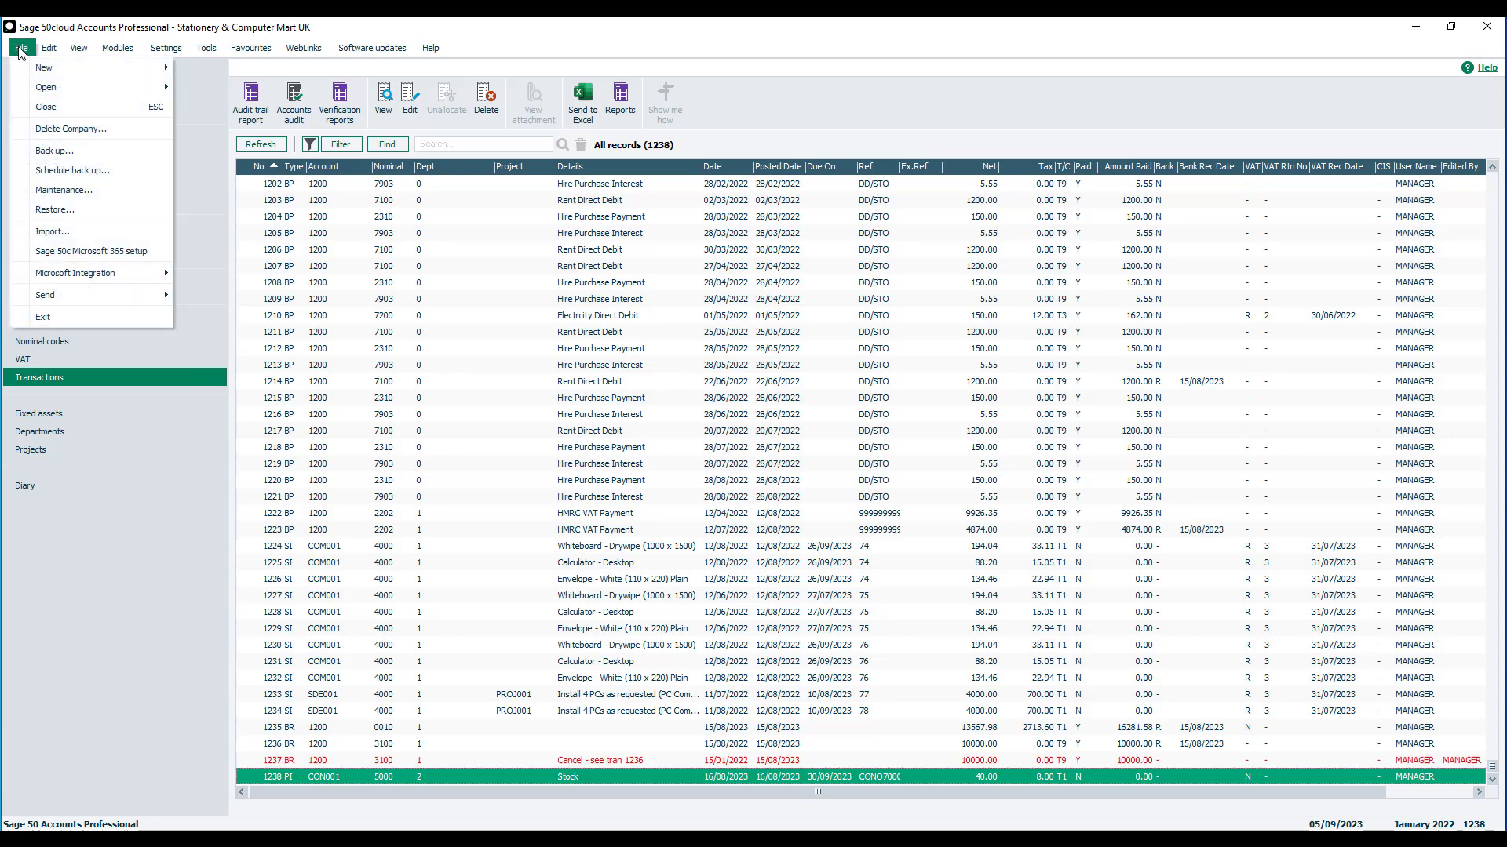
left_click(69, 231)
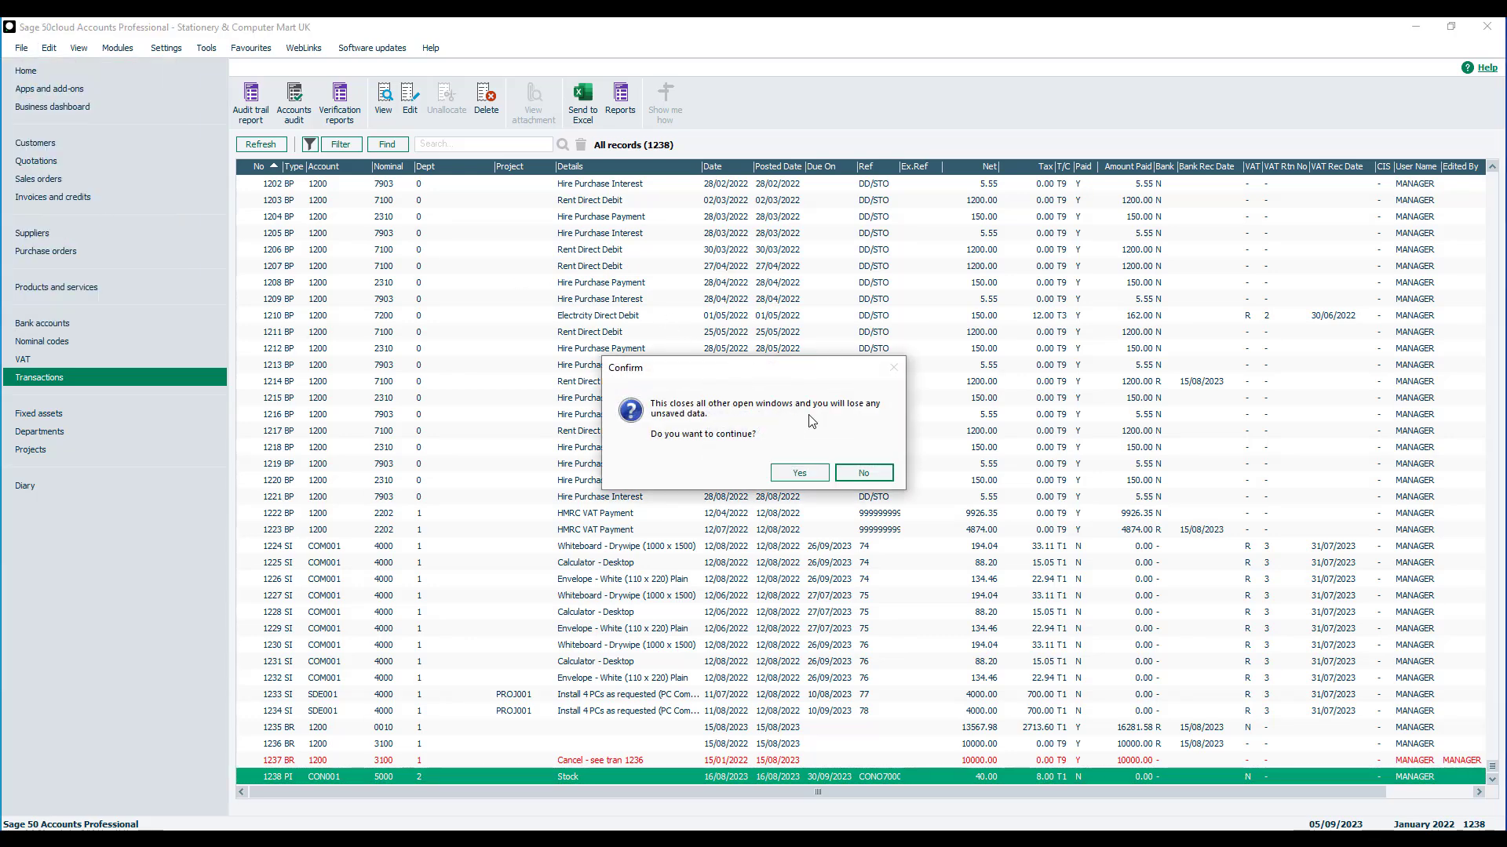
left_click(820, 472)
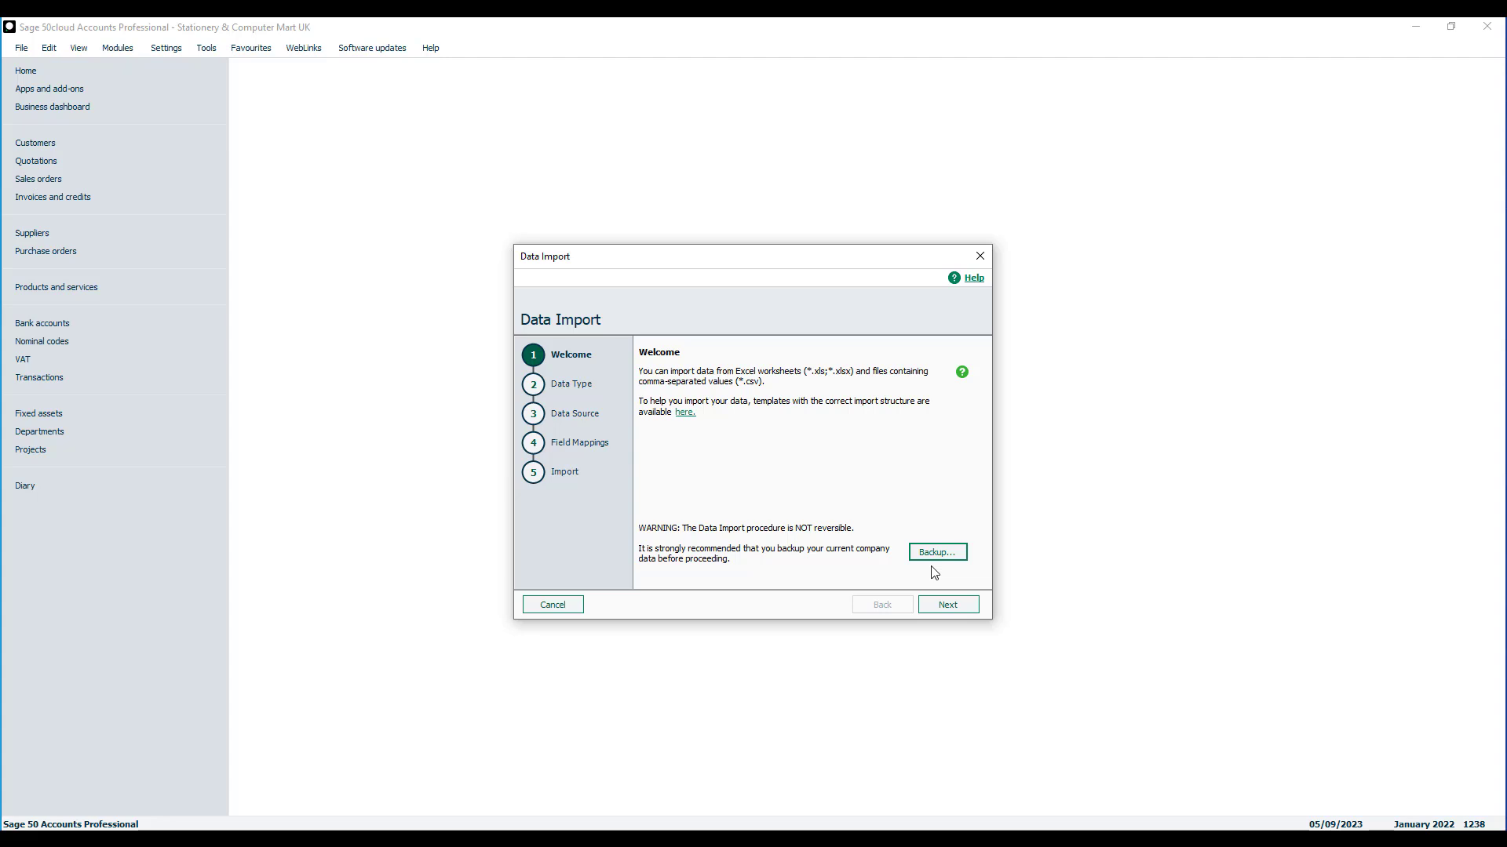
- Skip the backup and choose Audit Trail transactions as the type of data to import
left_click(950, 605)
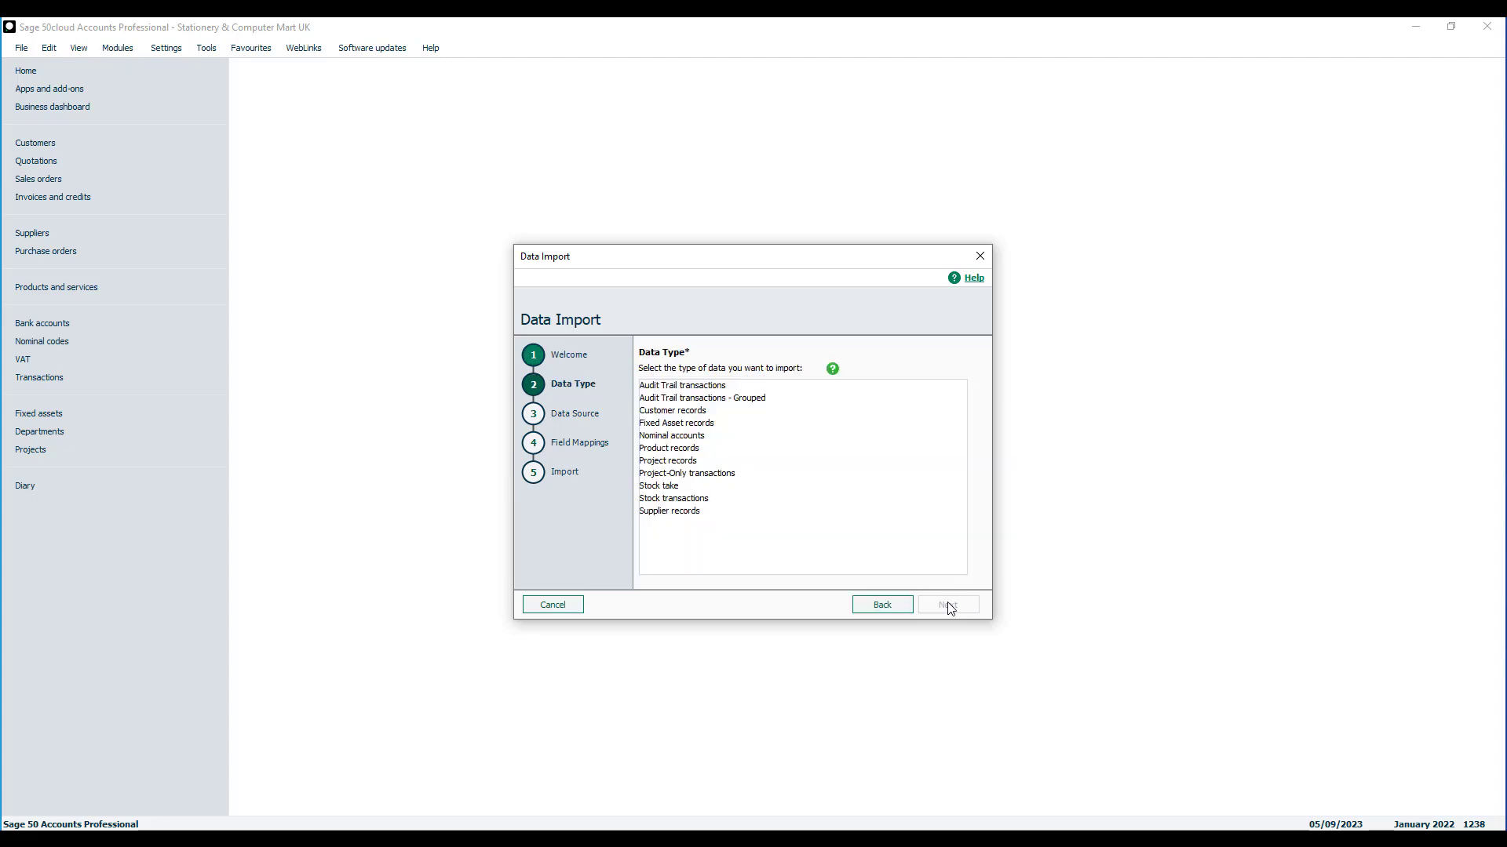
left_click(708, 389)
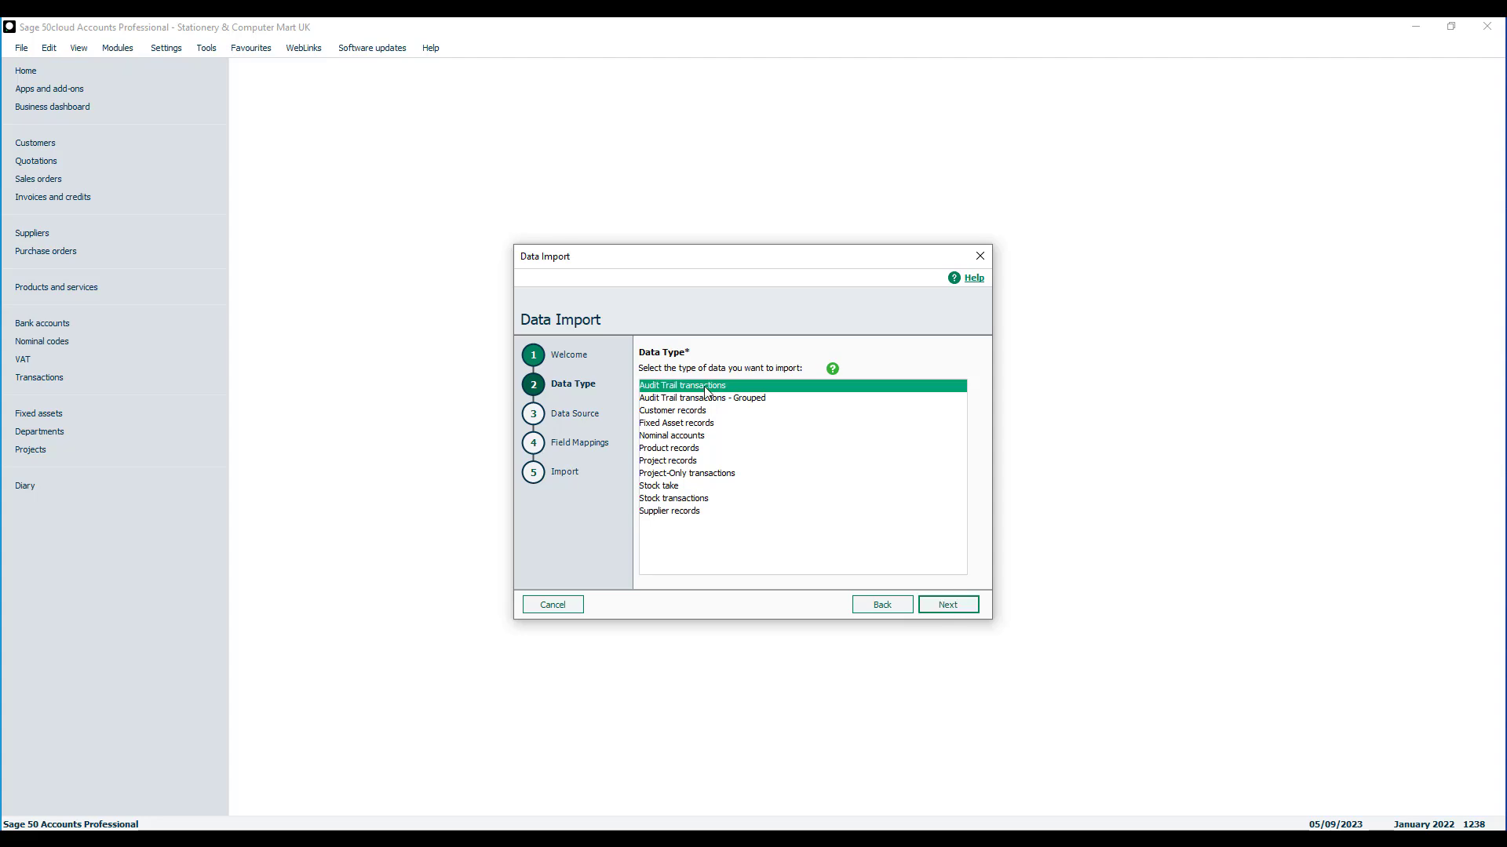
left_click(946, 606)
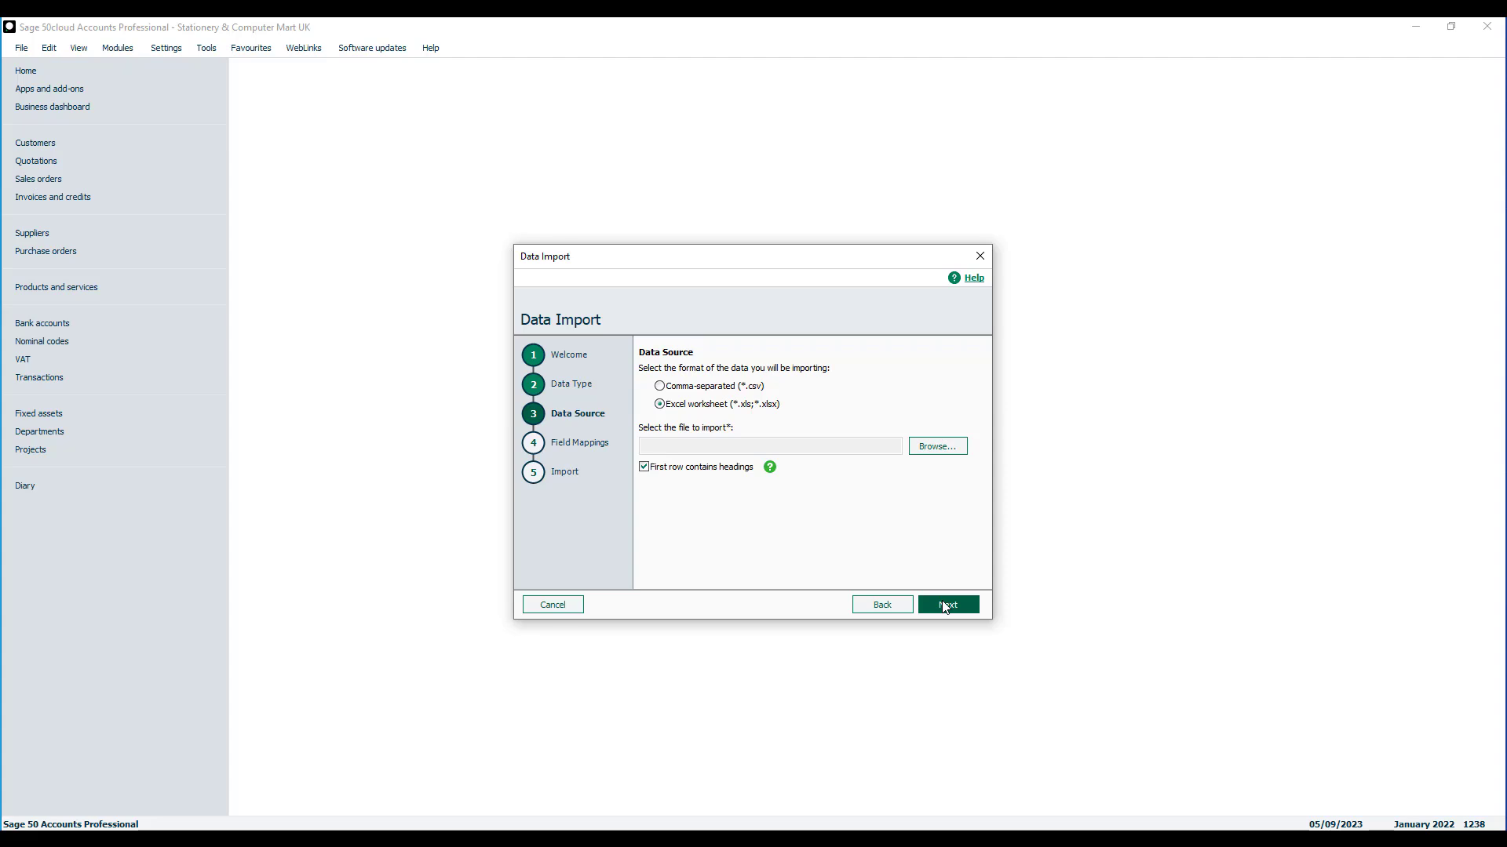
- Select the Direct Debits and Orders Excel file on the Desktop as the import data source and continue to the field mappings
left_click(945, 451)
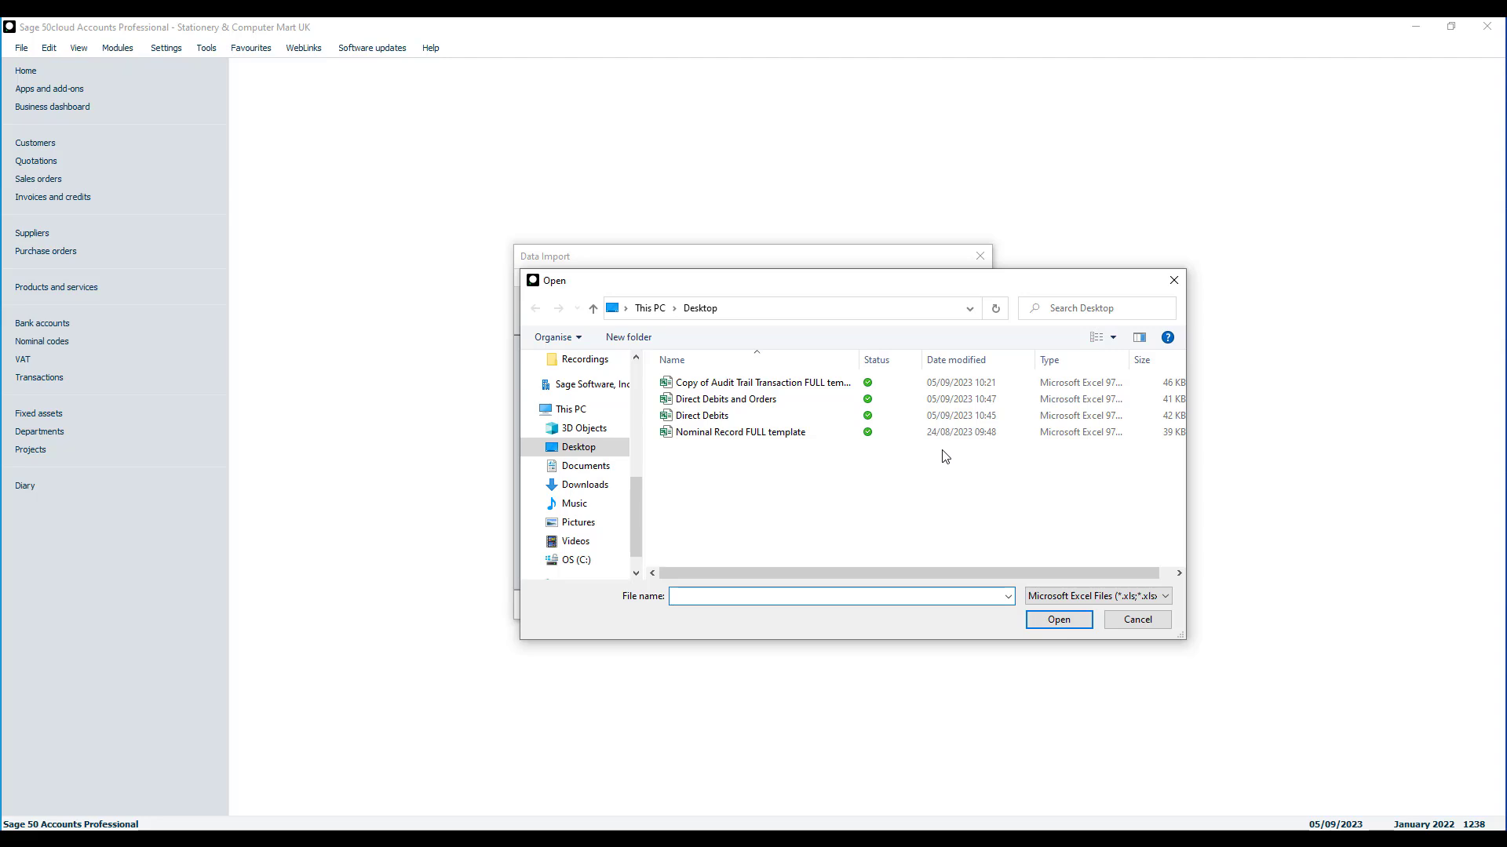
left_click(945, 399)
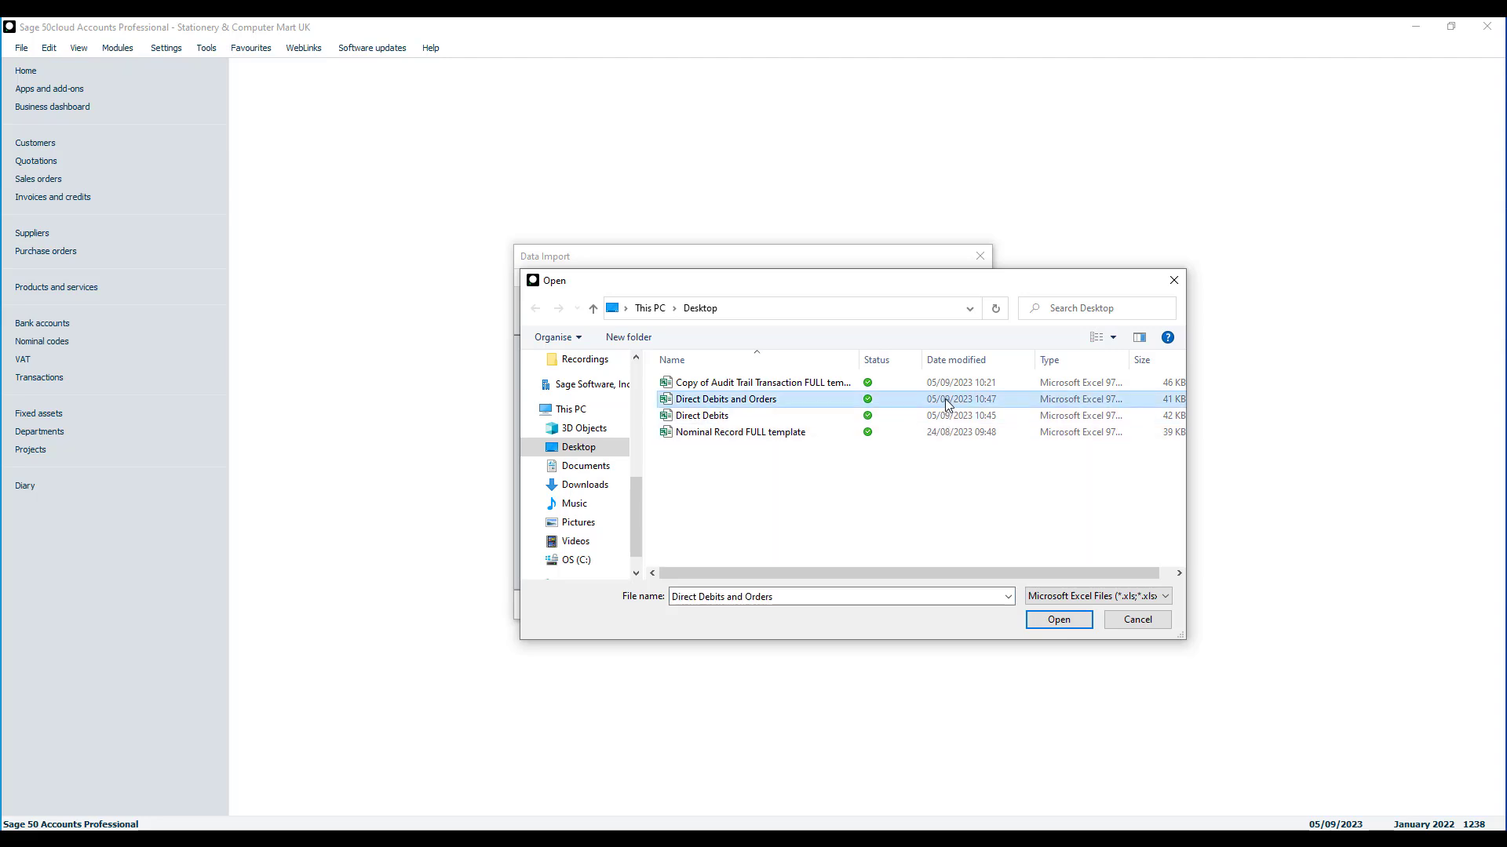
left_click(1057, 620)
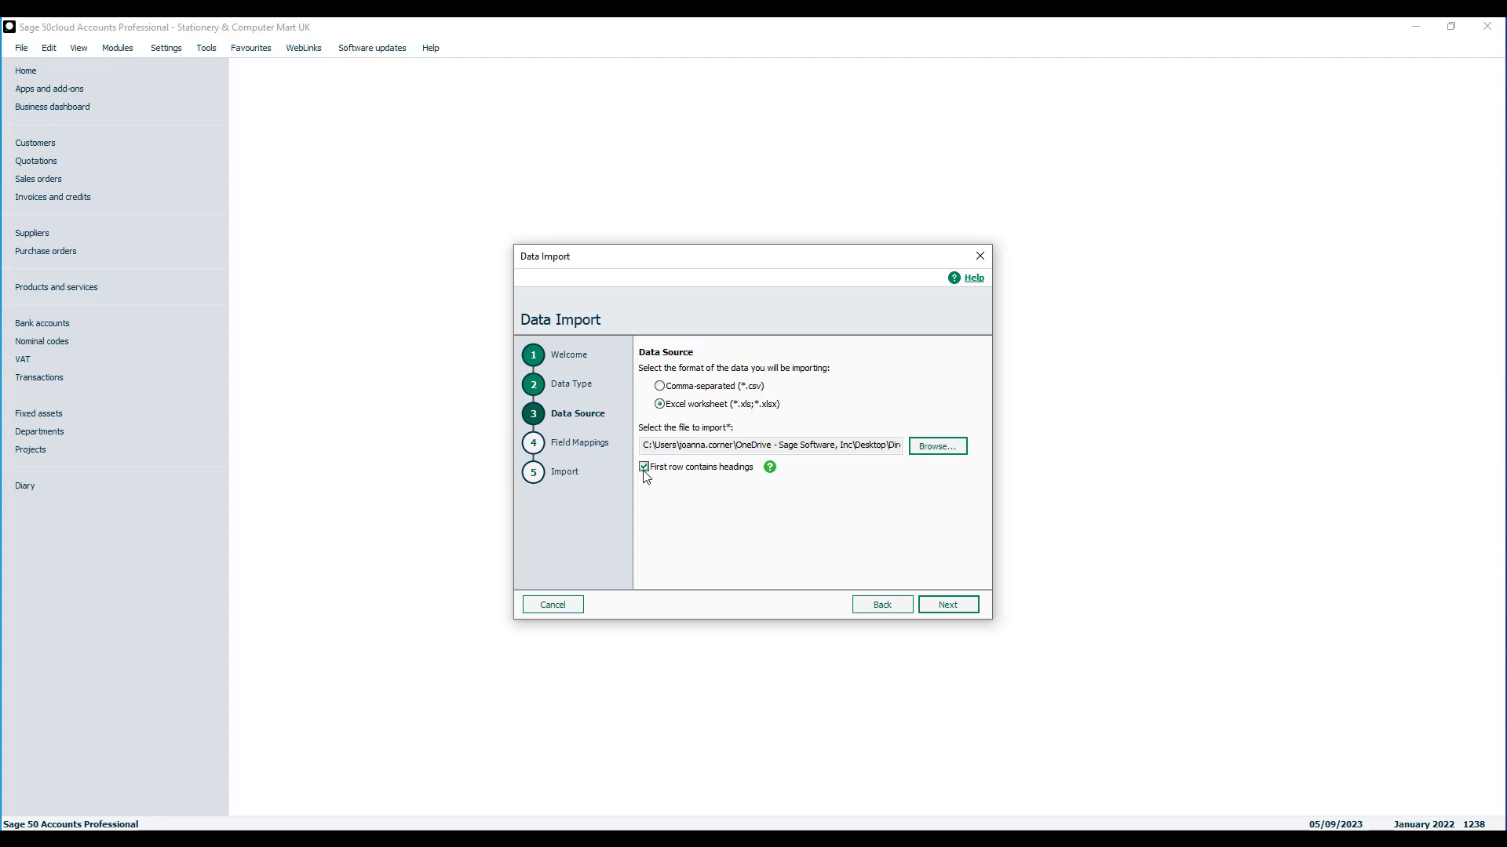
left_click(965, 608)
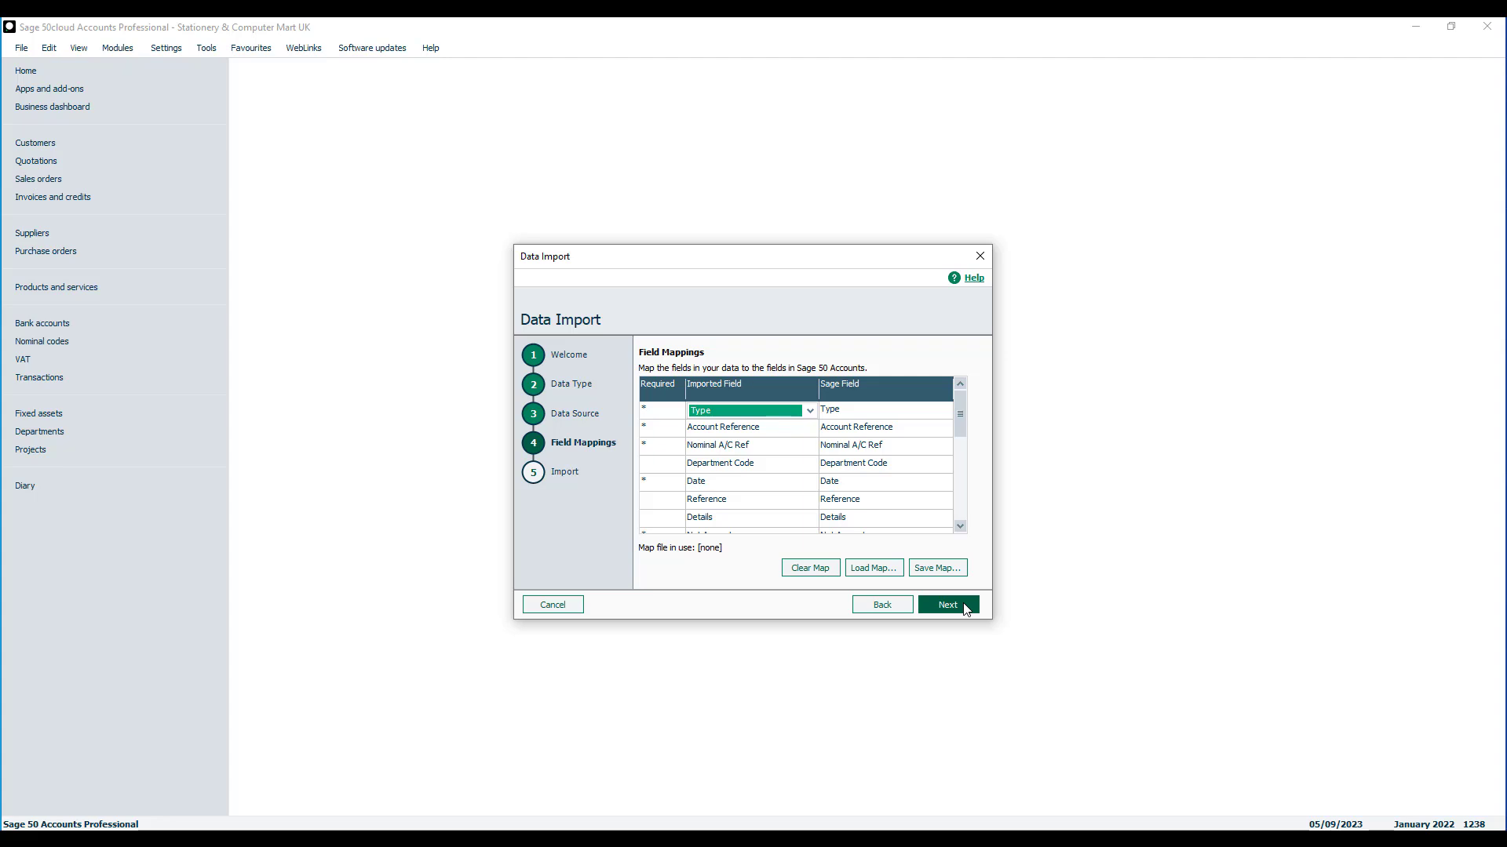
- Accept the default field mappings, import the audit trail transactions and close the import results
left_click(965, 608)
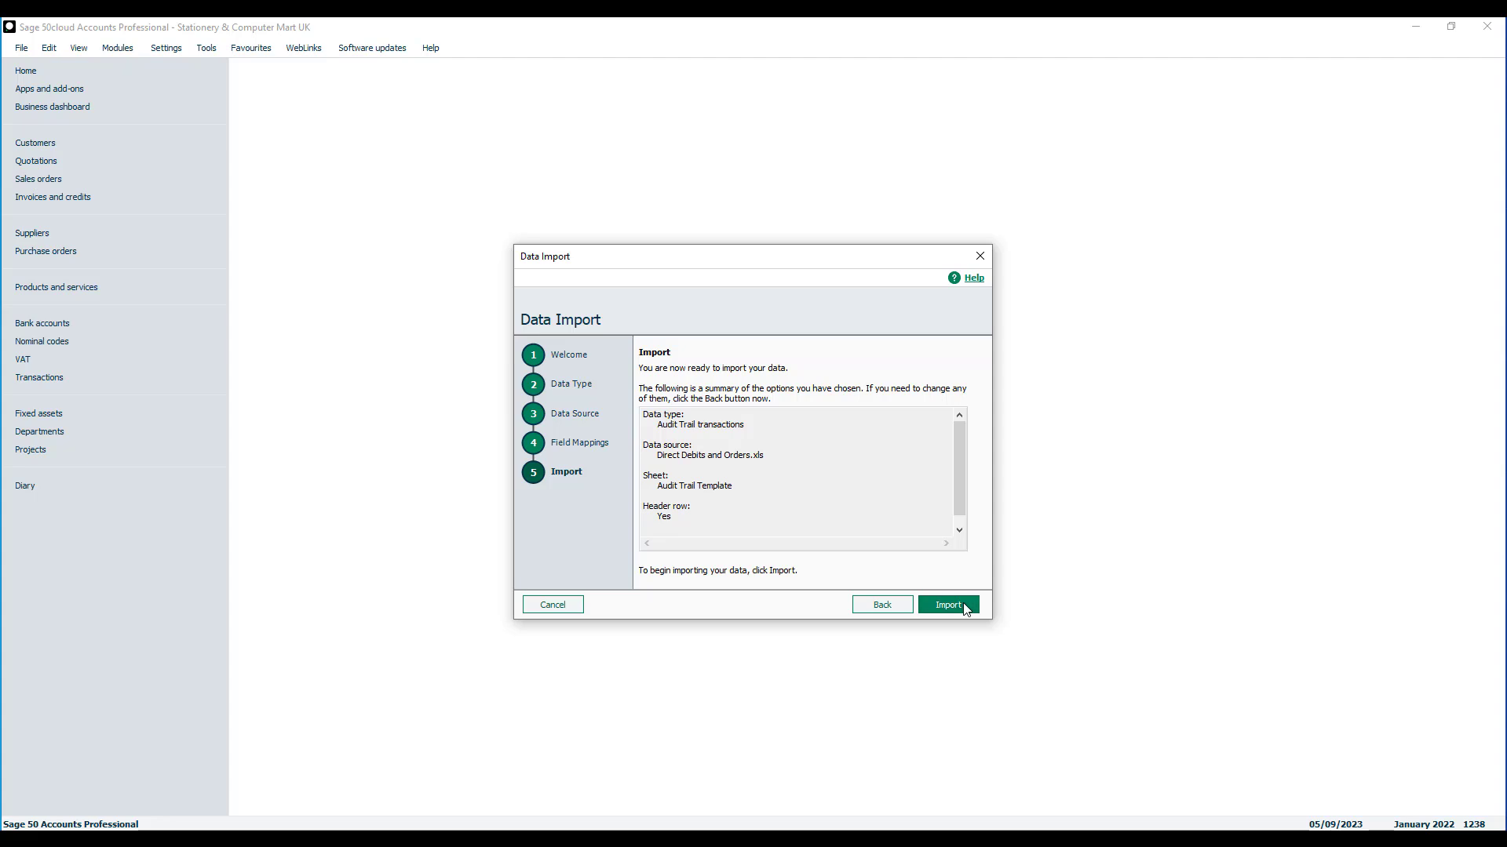
left_click(965, 608)
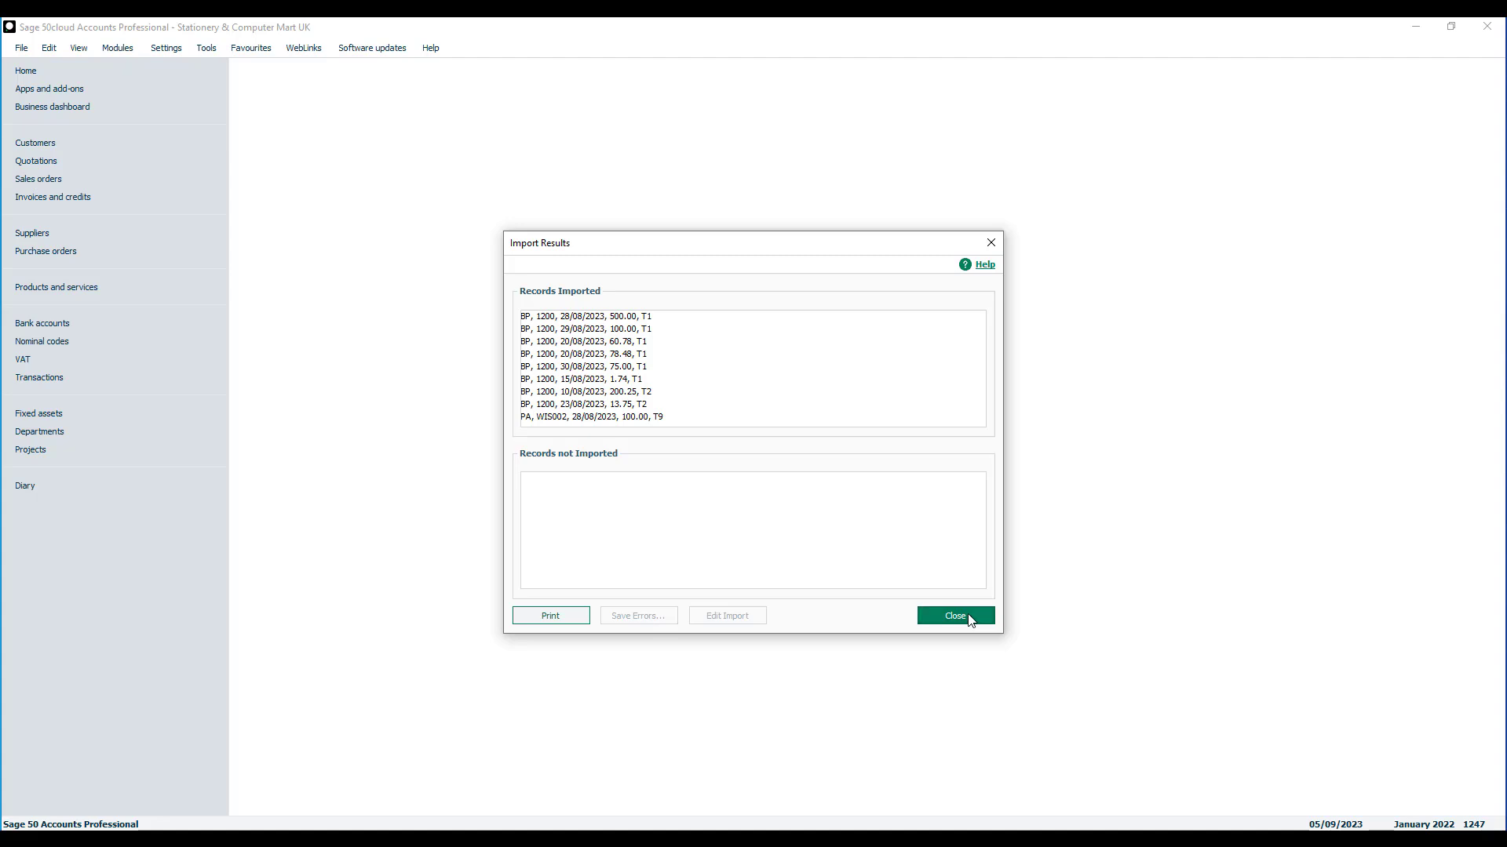
left_click(971, 621)
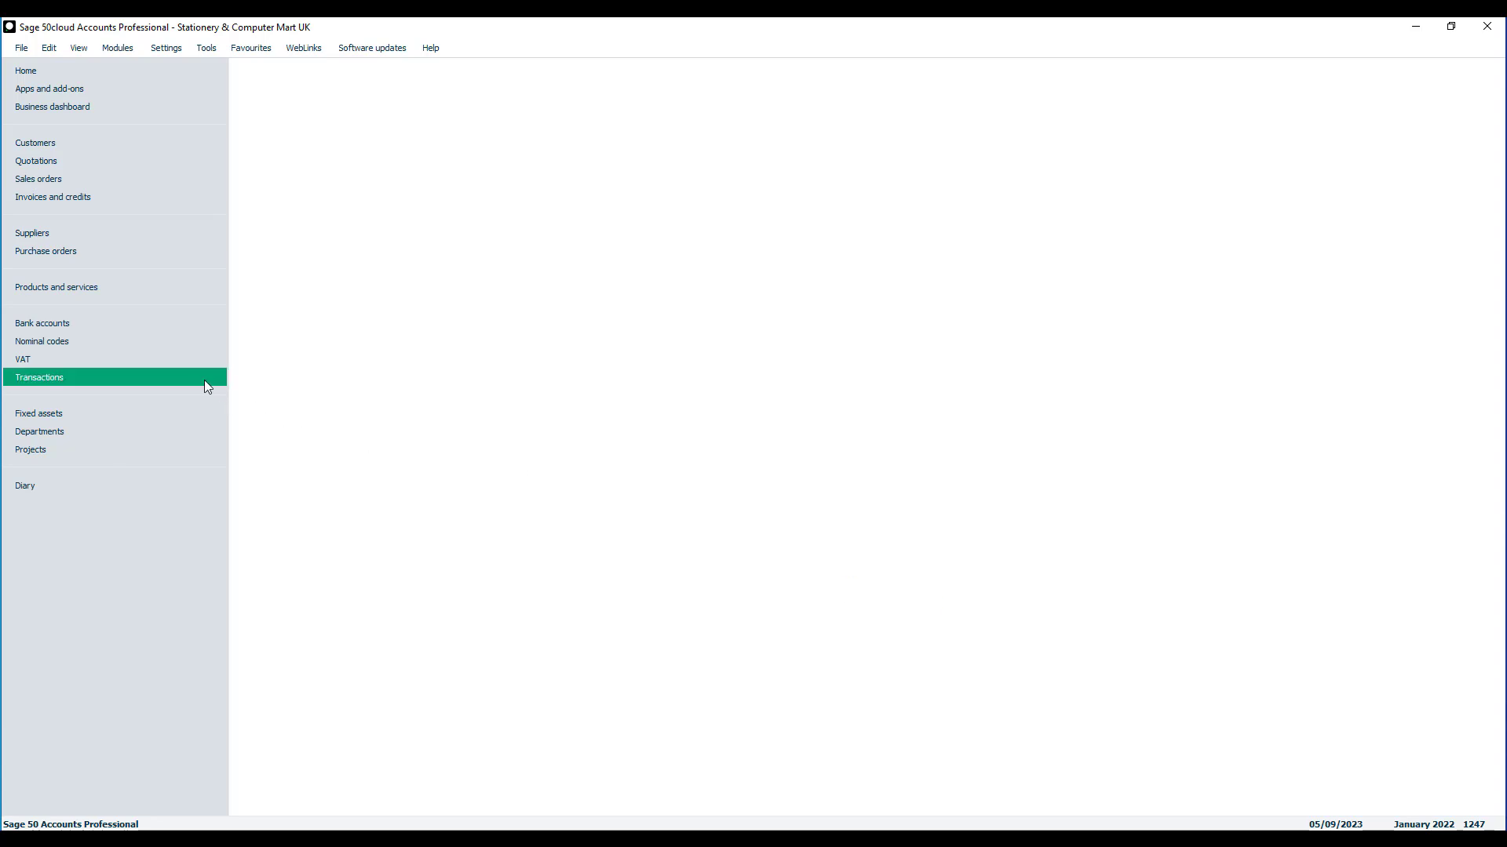
- Review the imported entries in the transactions list and exit Sage 50 Accounts without backing up
left_click(201, 381)
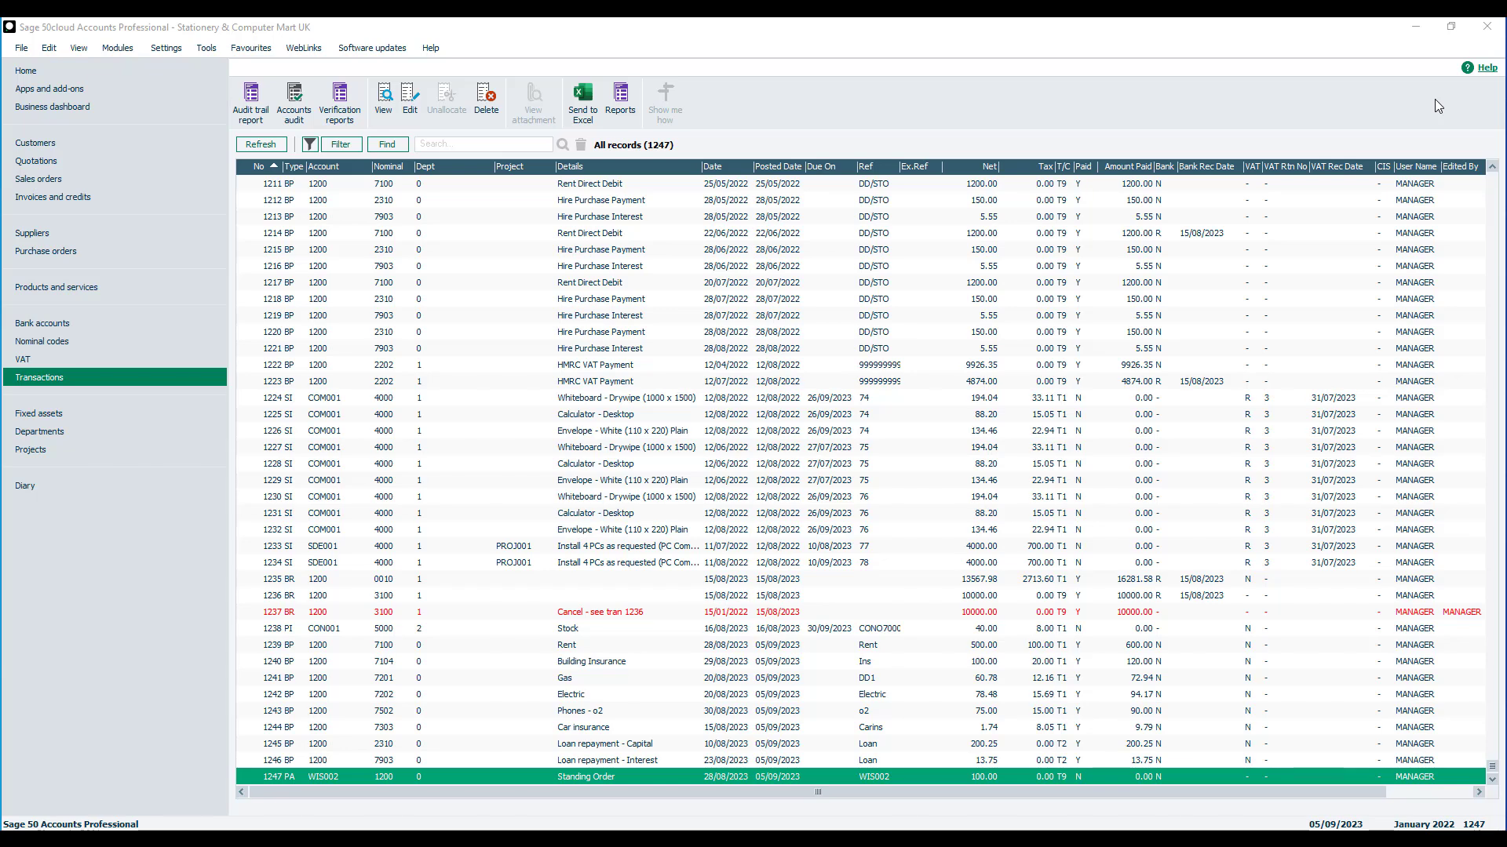
left_click(1487, 27)
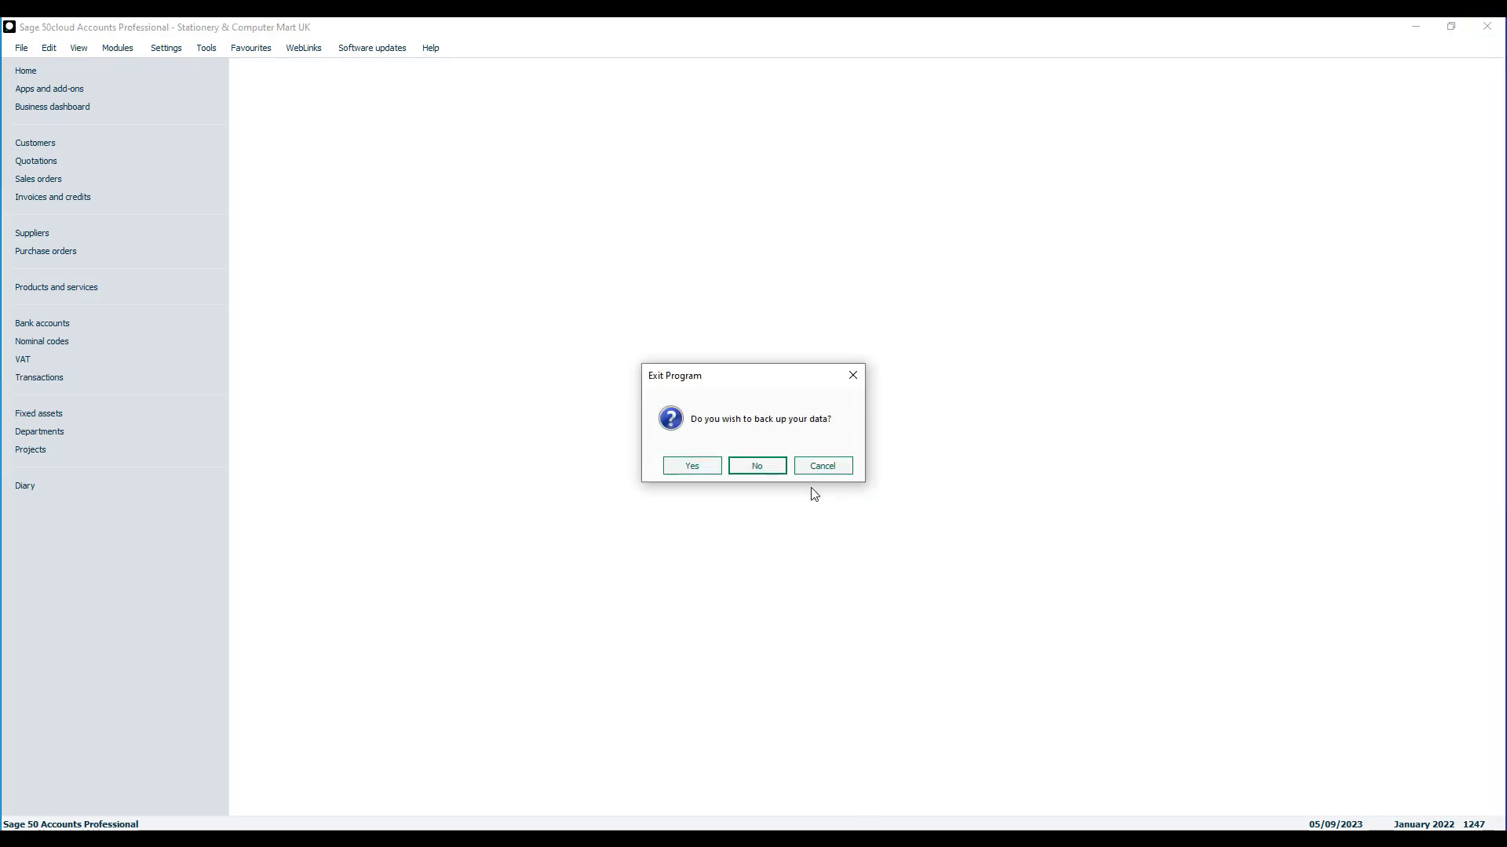
left_click(756, 466)
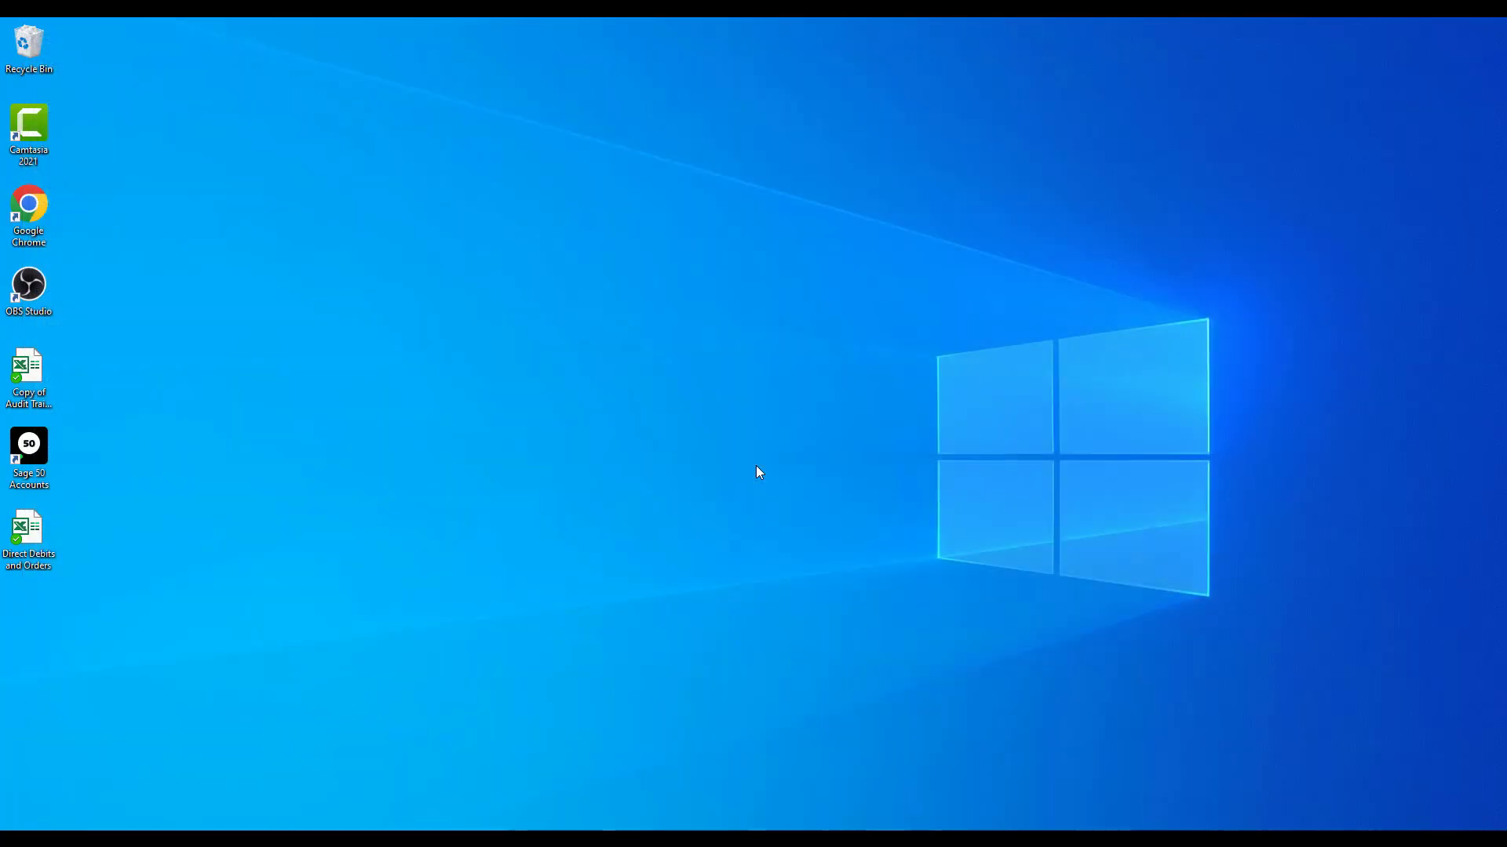